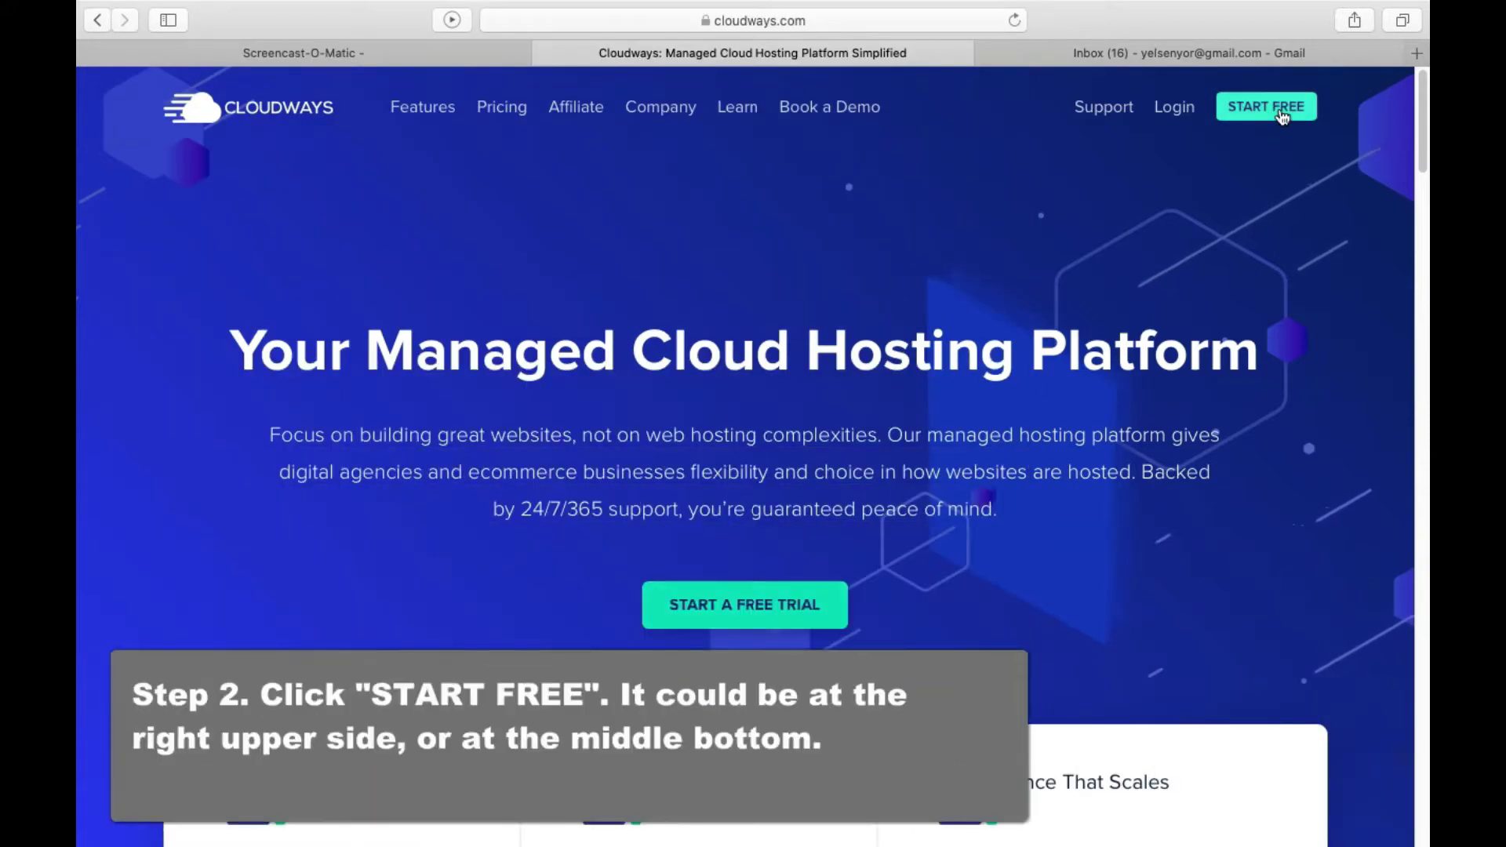
Open the Cloudways free account signup page from the homepage header
left_click(1282, 116)
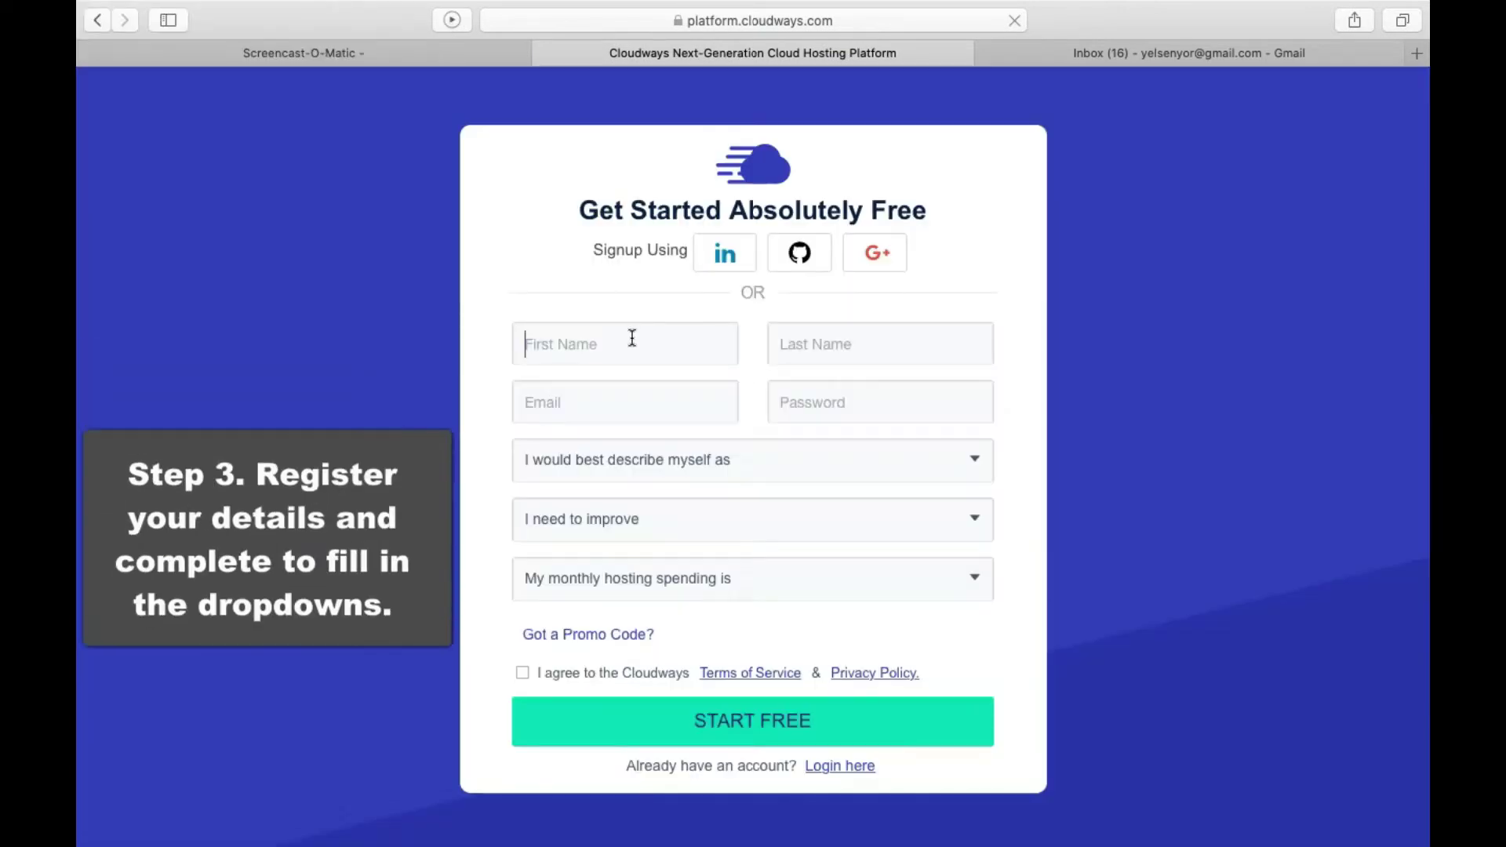
Enter the first name, last name, e-mail address and a custom password for the account
left_click(629, 345)
left_click(860, 347)
left_click(672, 403)
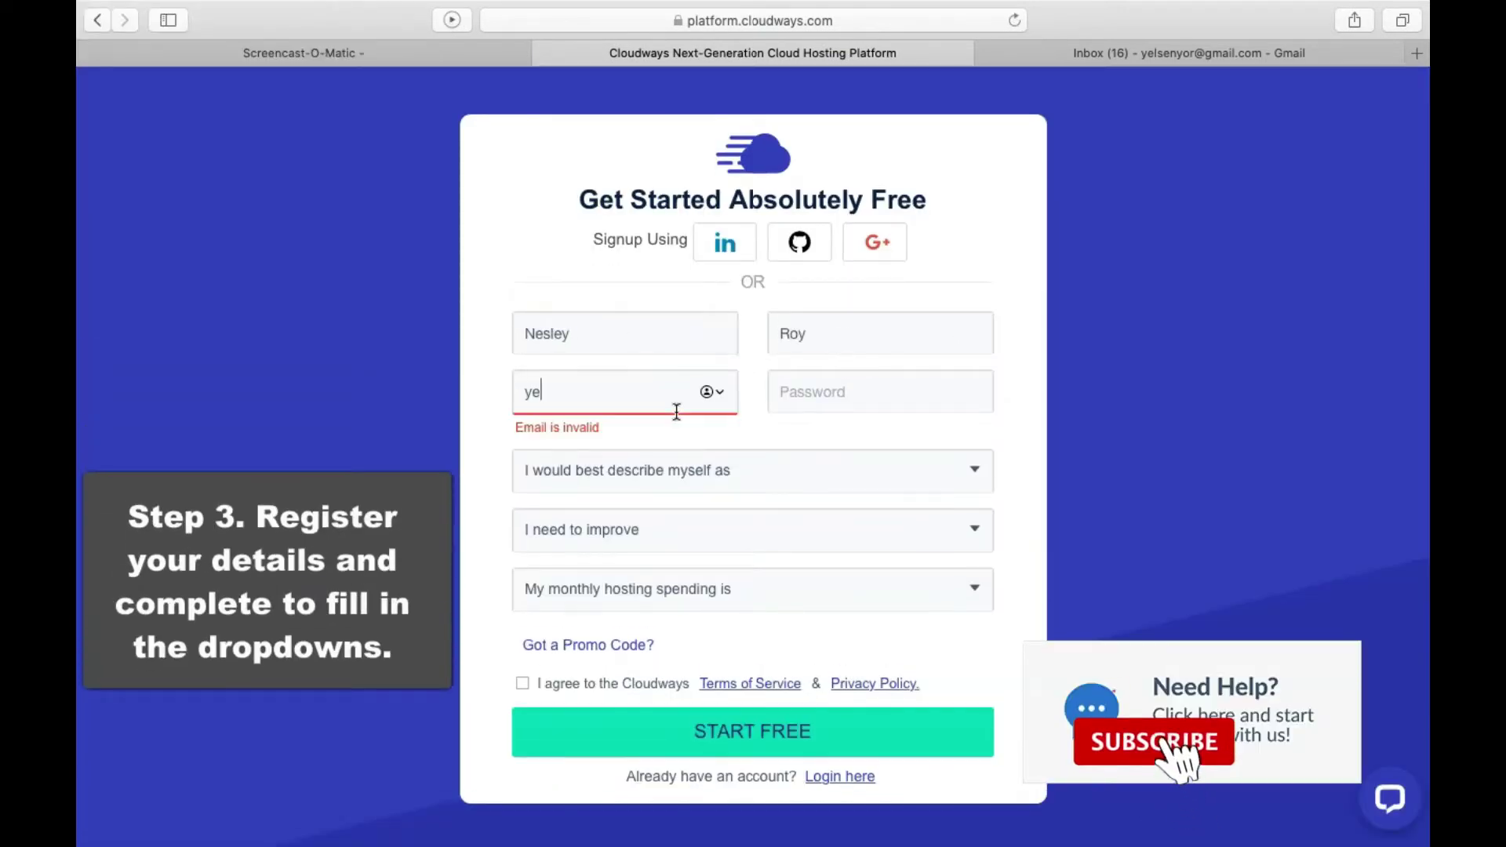
left_click(860, 403)
left_click(1084, 462)
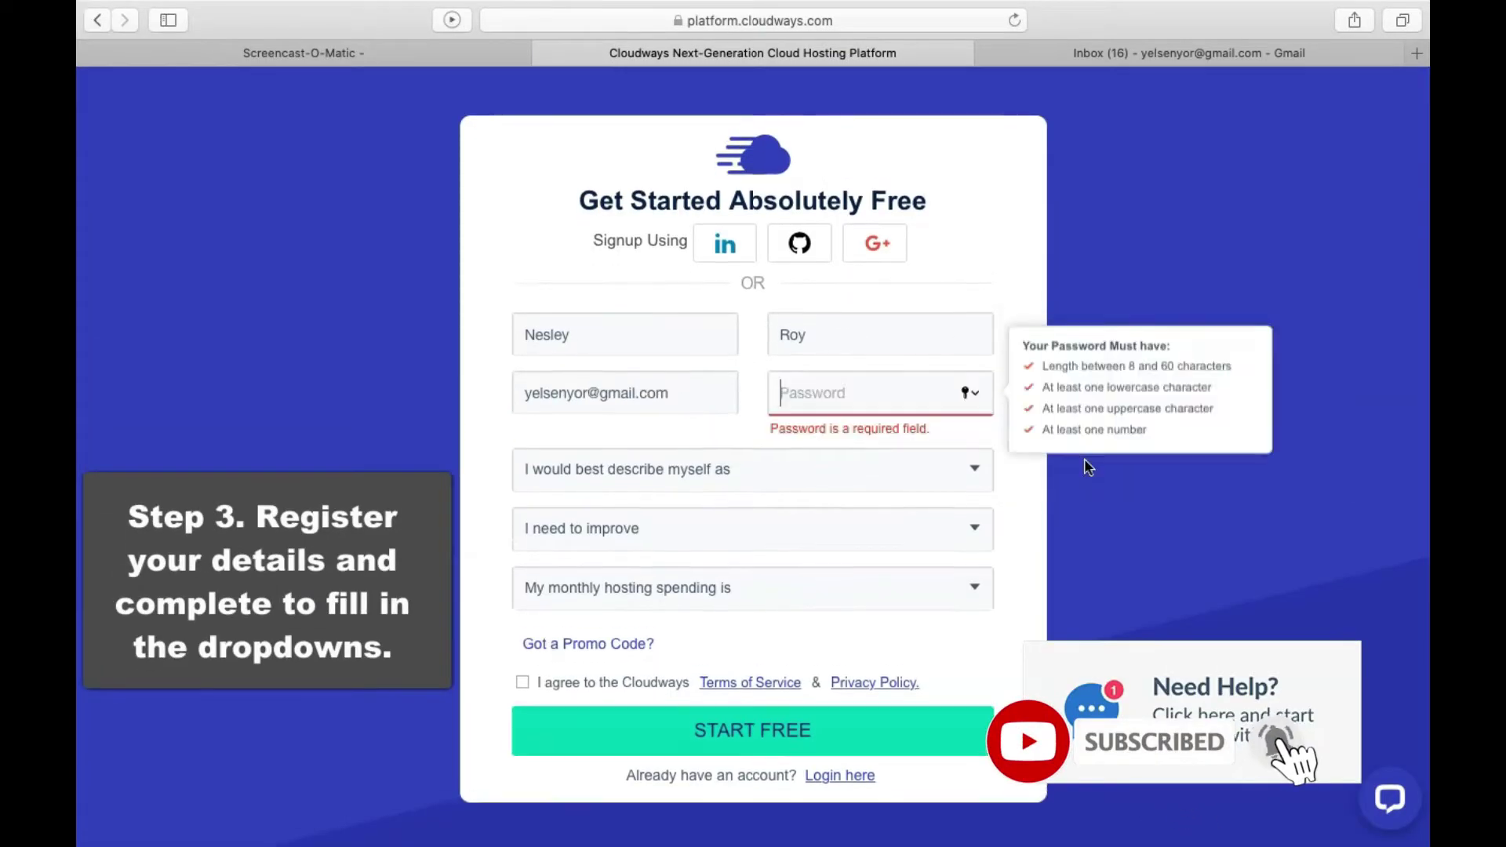
type("••••••••••")
Answer Other Businesses, Website Performance/Speed and $0 - $50, then submit the signup form
left_click(763, 461)
left_click(690, 563)
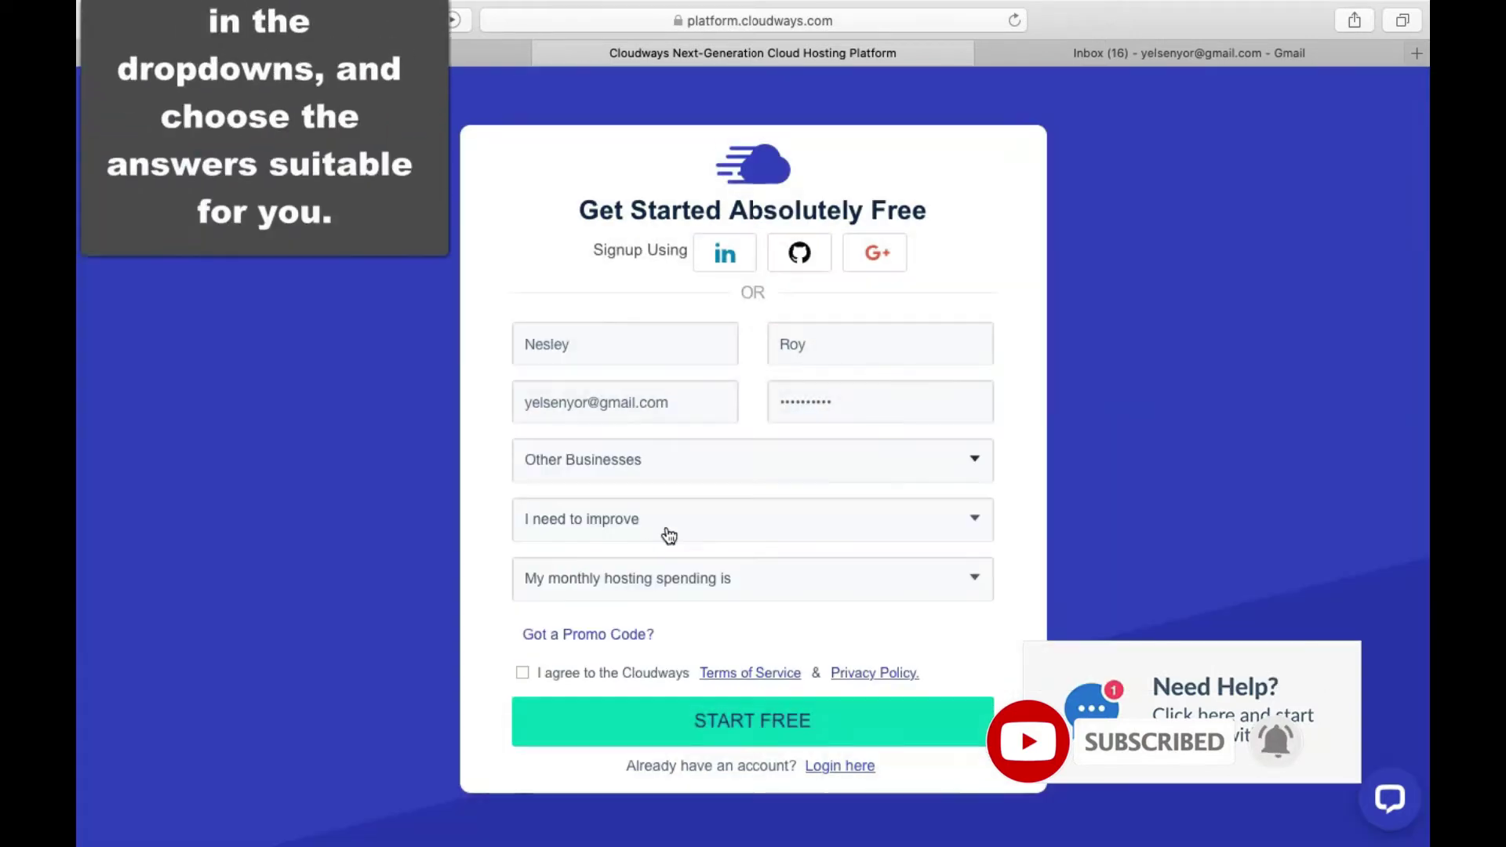
left_click(666, 528)
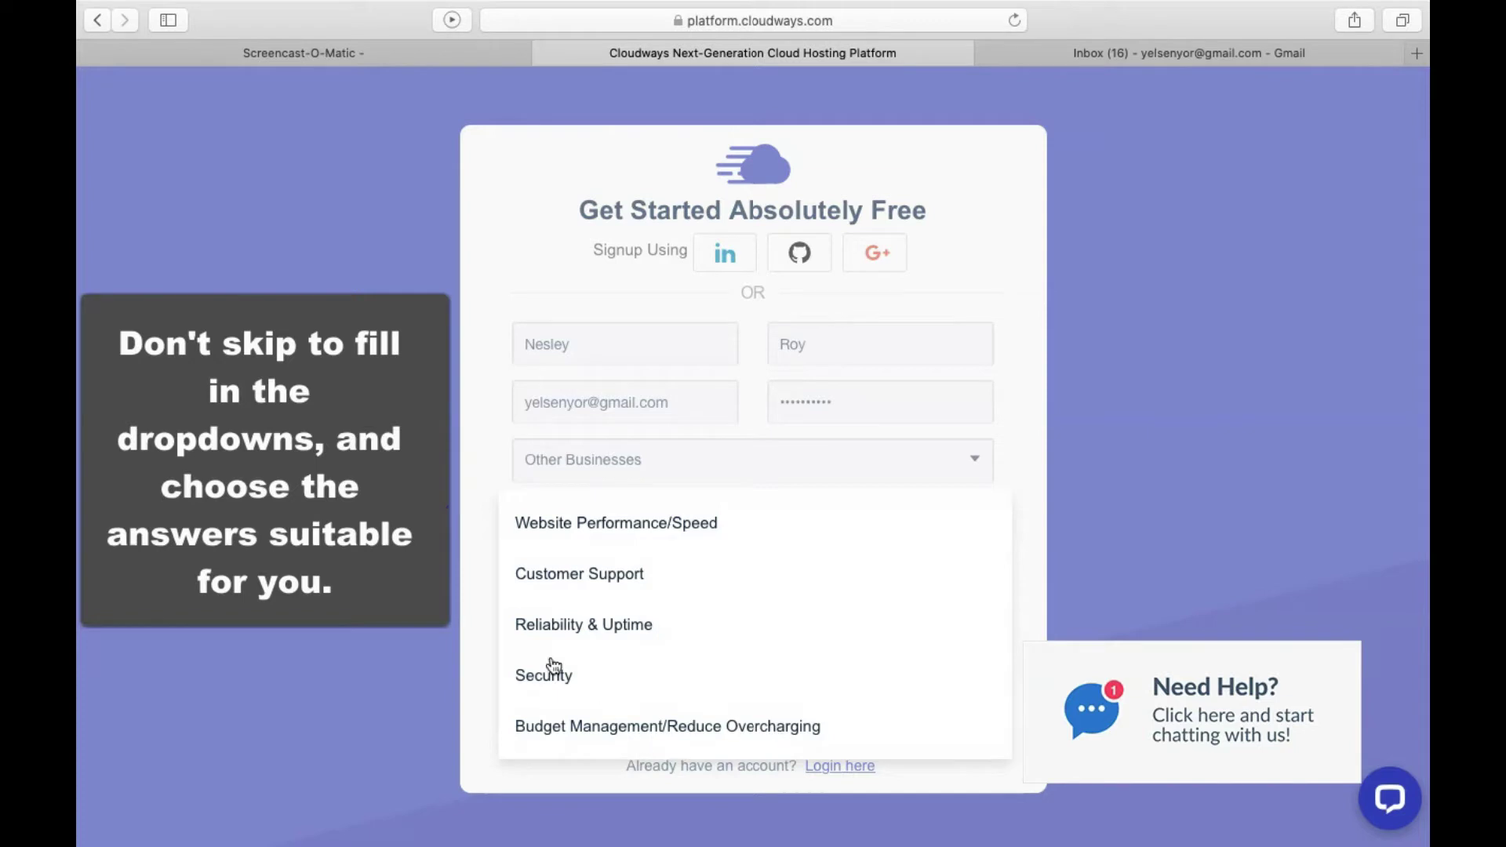
left_click(593, 535)
left_click(558, 584)
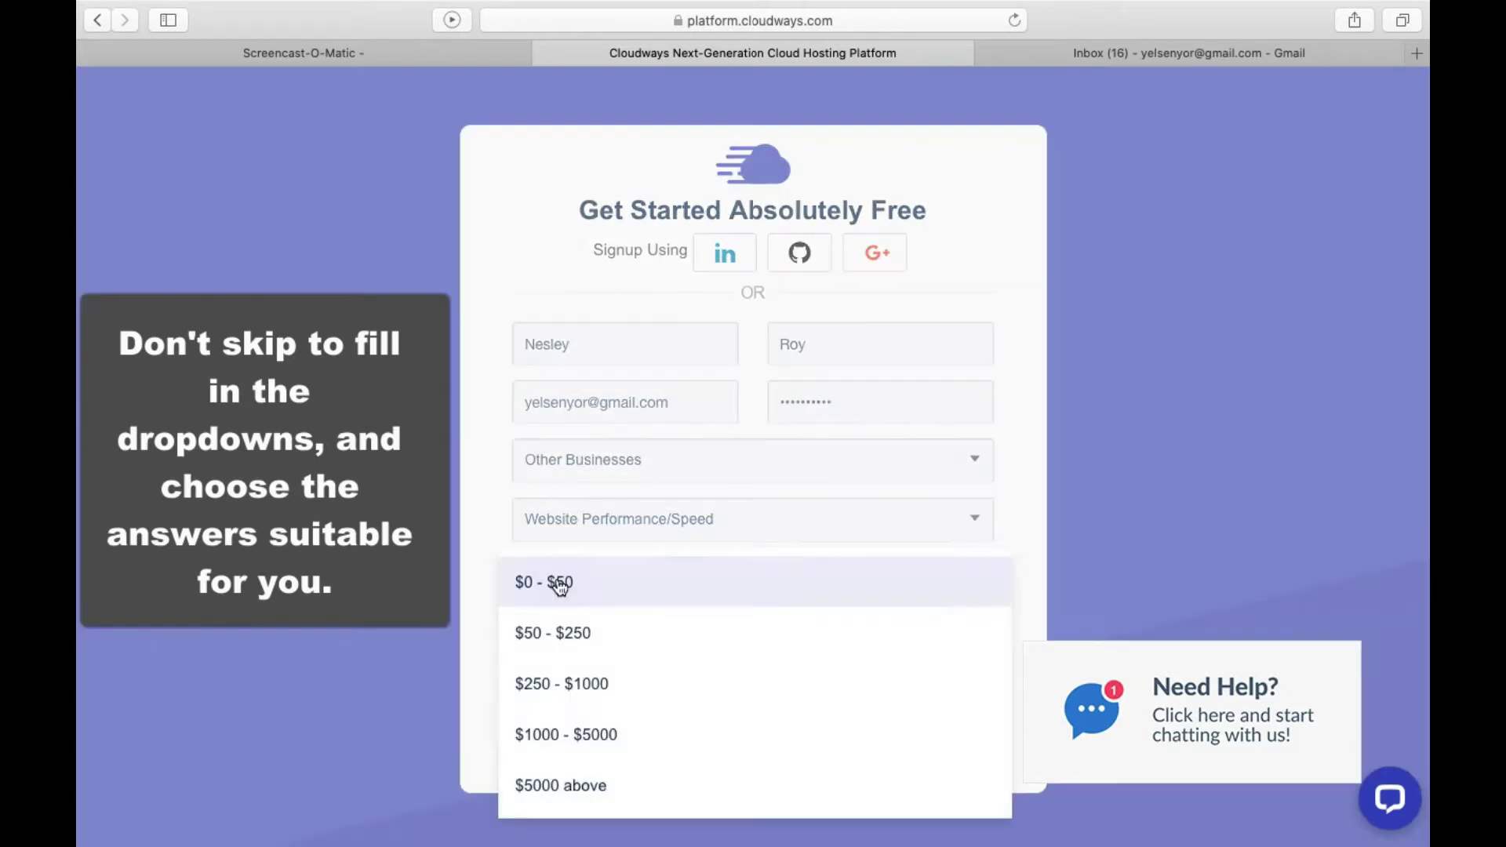
left_click(559, 584)
left_click(758, 723)
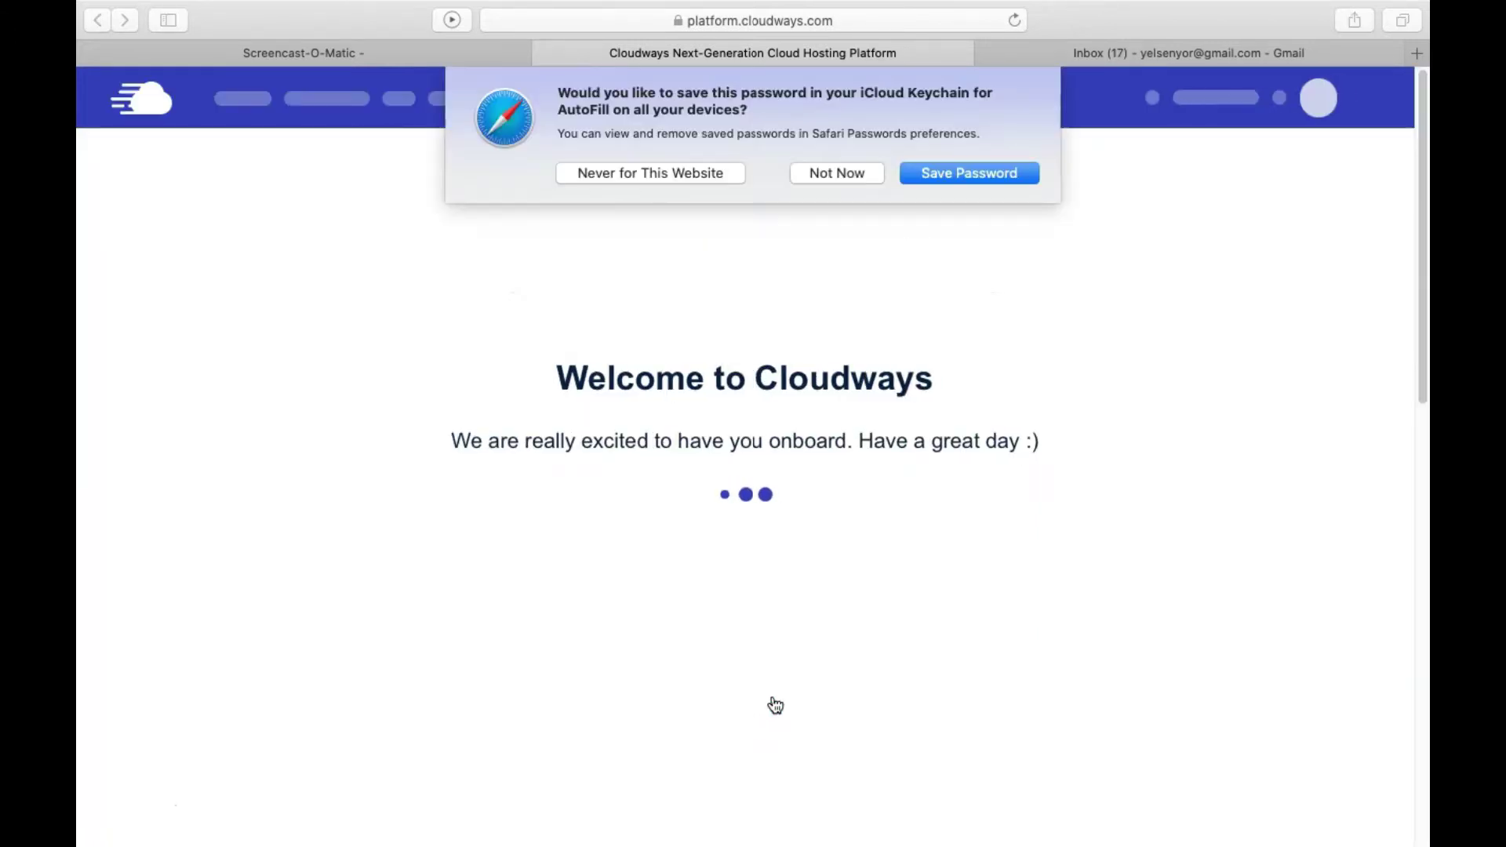
Dismiss the browser's save-password prompt and the welcome pop-up to reach the deploy form
left_click(993, 169)
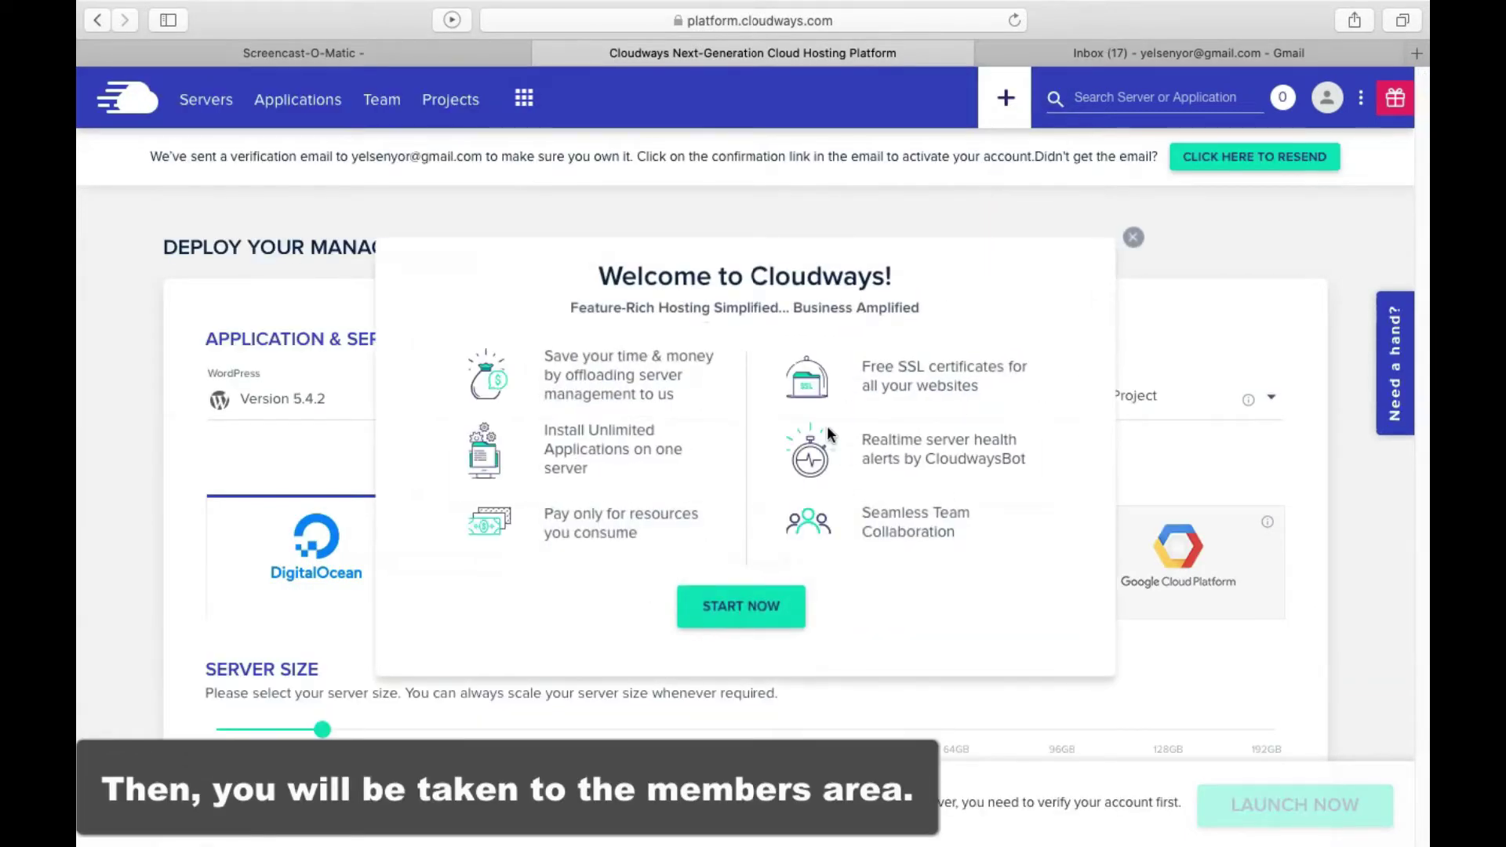
left_click(753, 609)
scroll(645, 526, "down", 1)
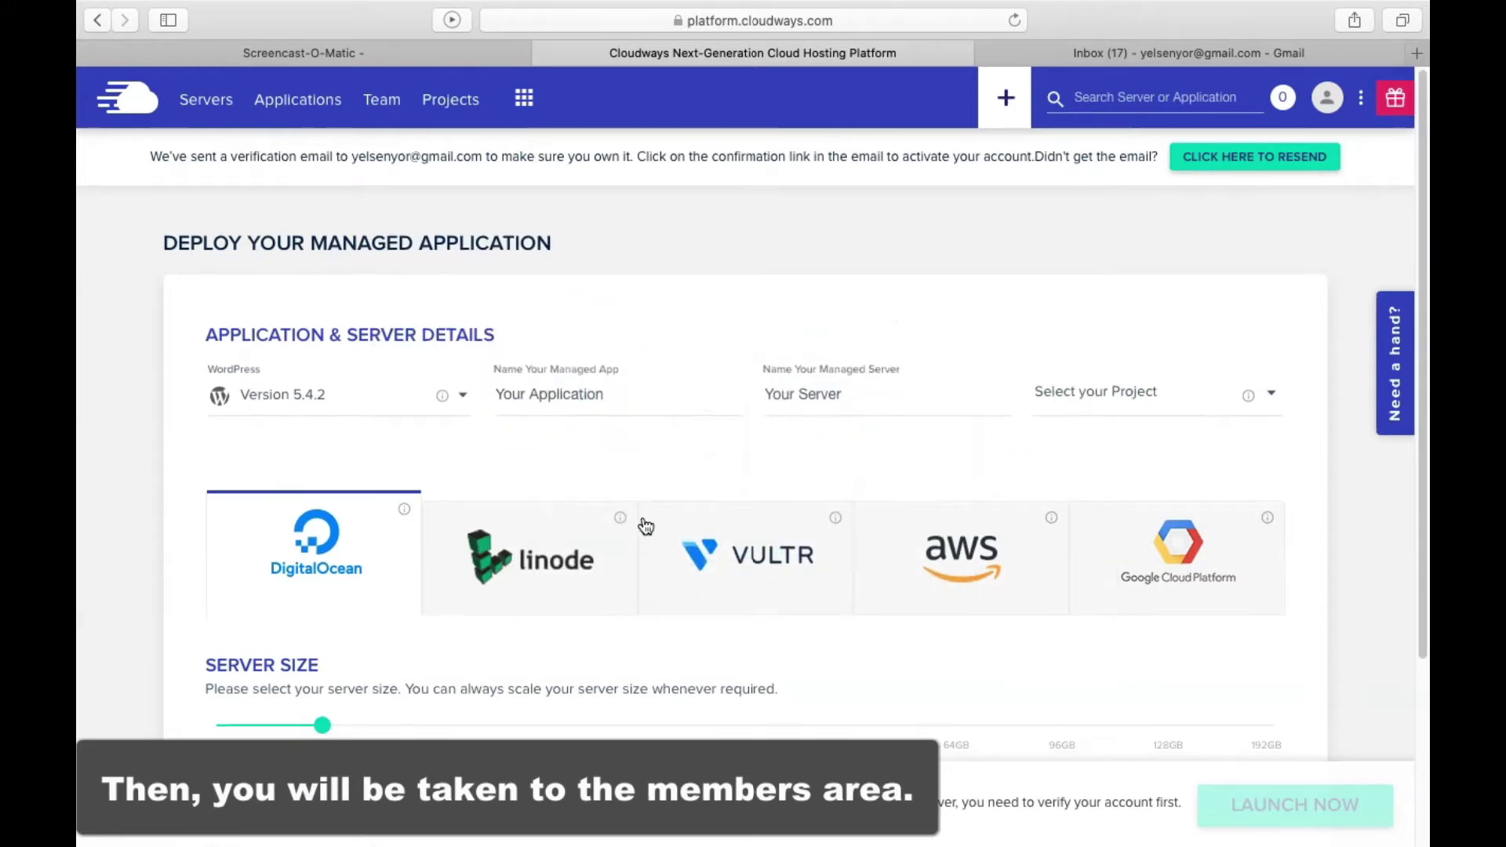
Point out the verification e-mail notice and its recipient address, then go to the Gmail inbox
left_click_drag(150, 156, 1162, 160)
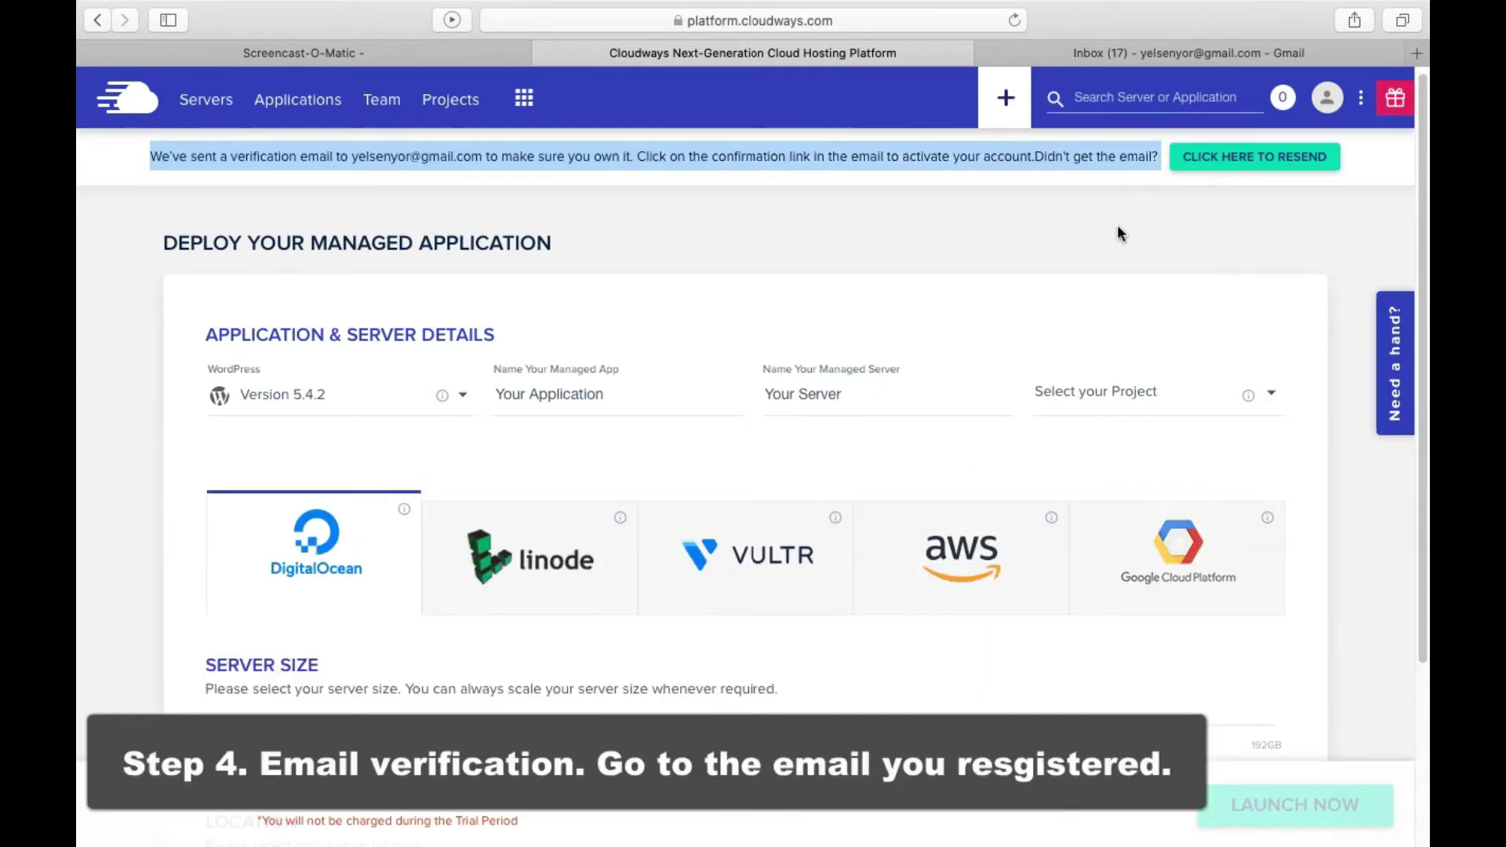
left_click(354, 159)
left_click_drag(356, 157, 486, 159)
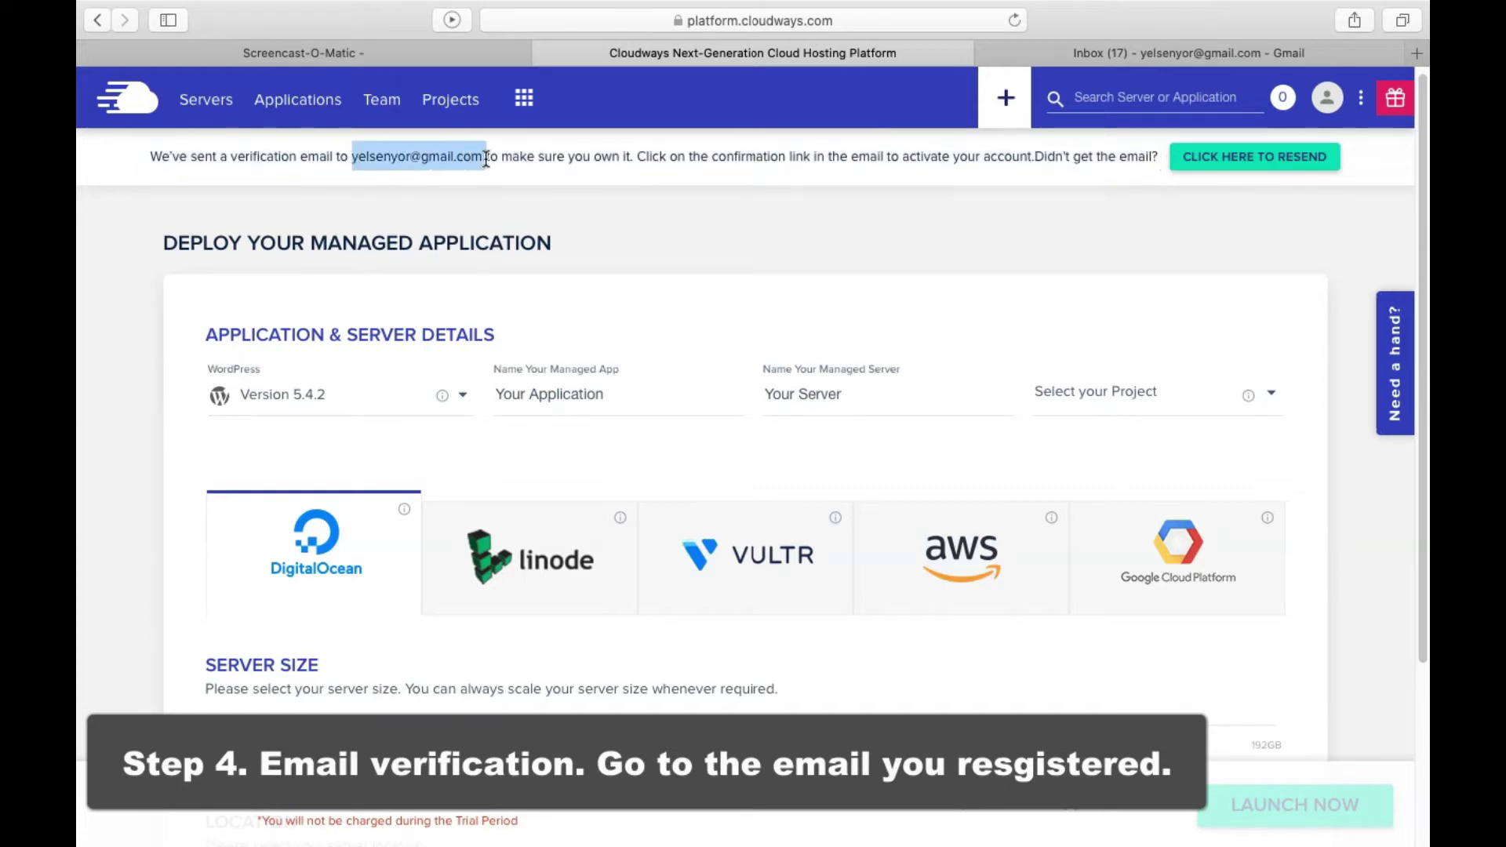
left_click(606, 194)
left_click(1170, 48)
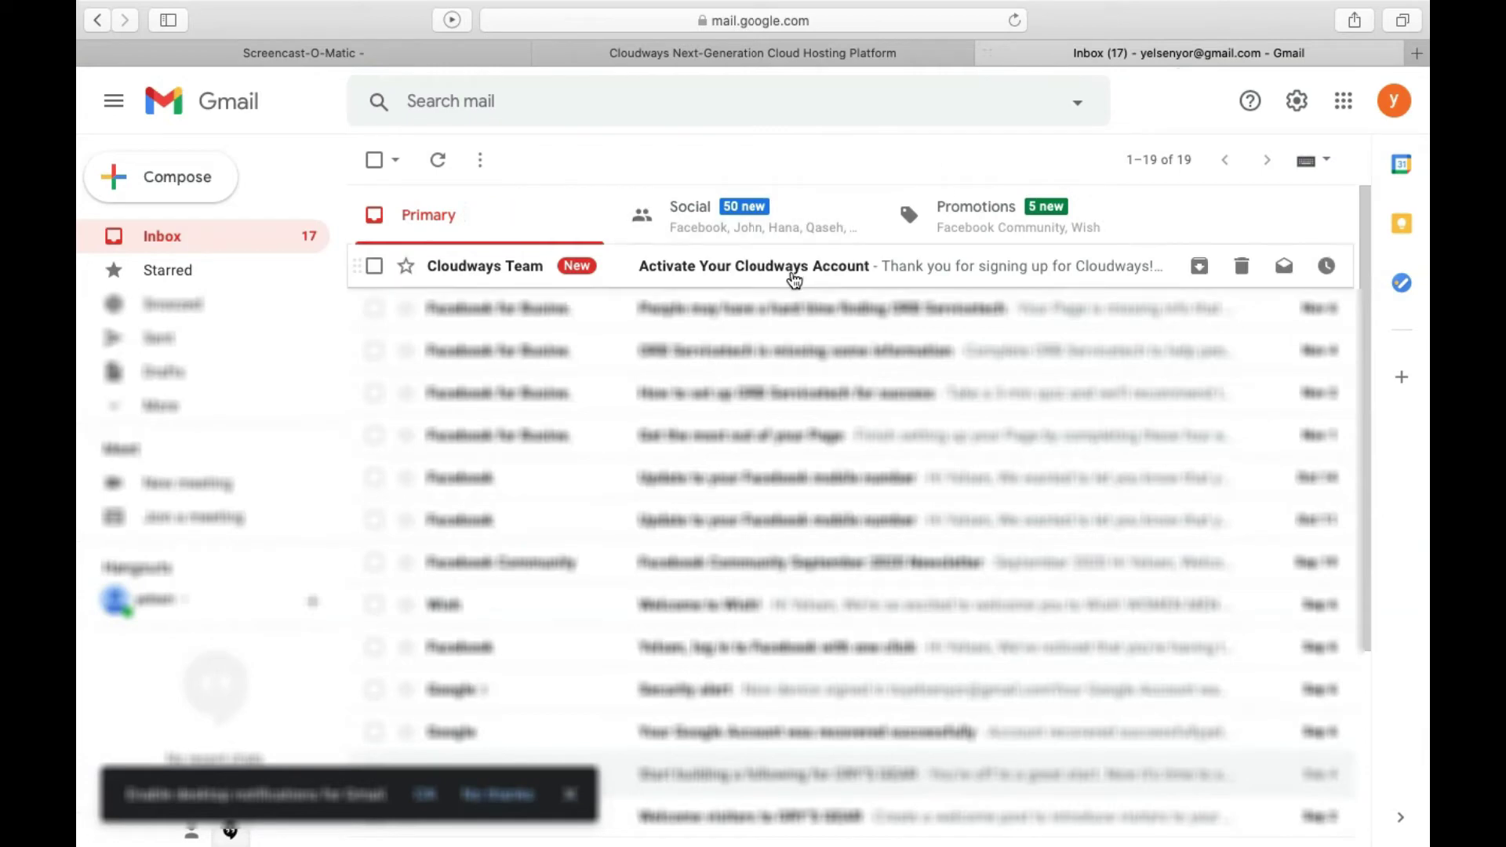
Open the Activate Your Cloudways Account email and activate the account from it
left_click(796, 274)
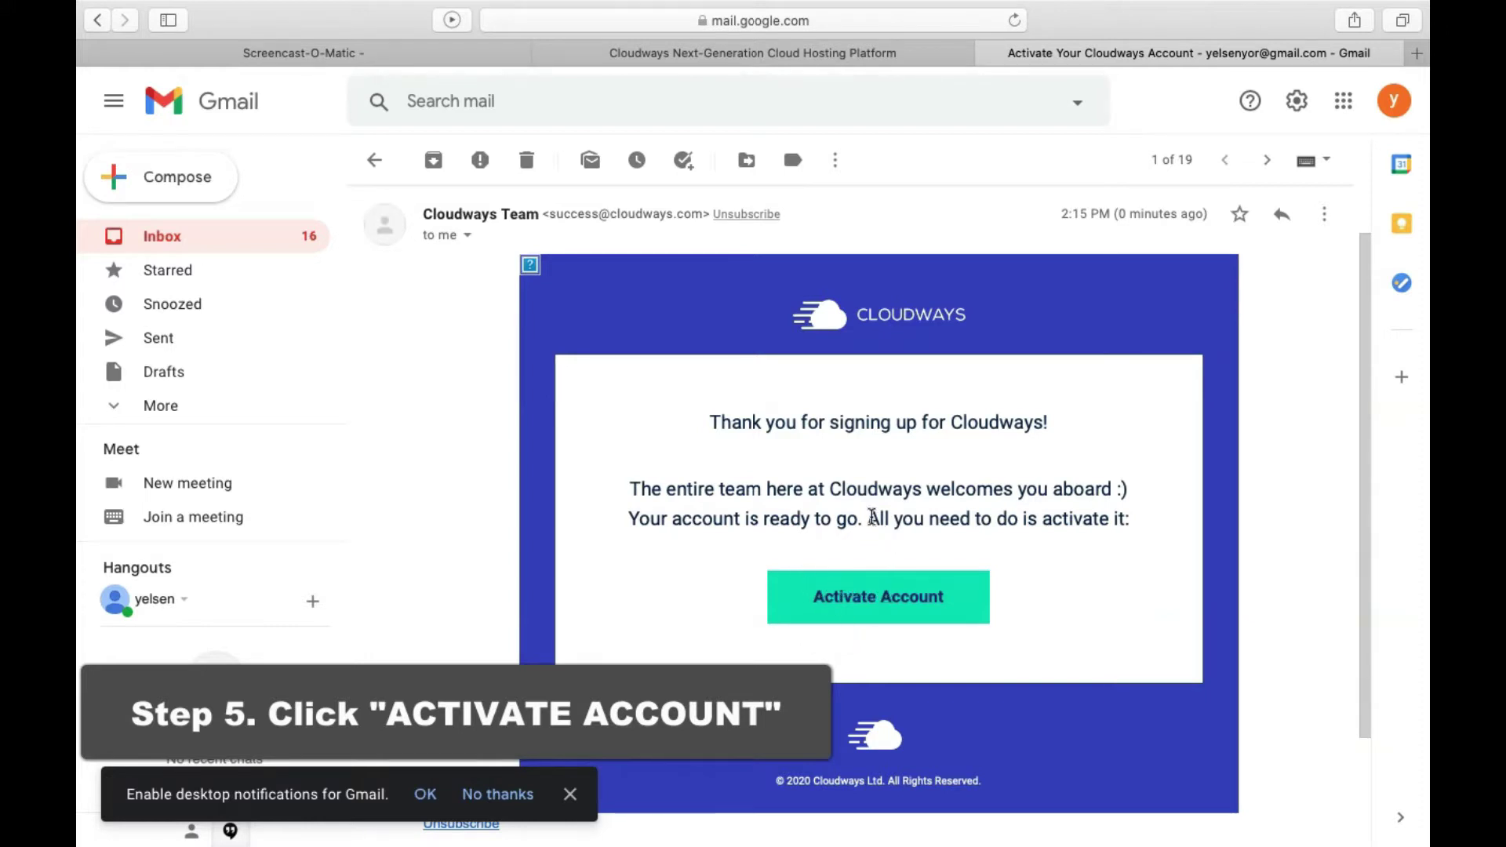
left_click_drag(887, 520, 1134, 513)
left_click(895, 609)
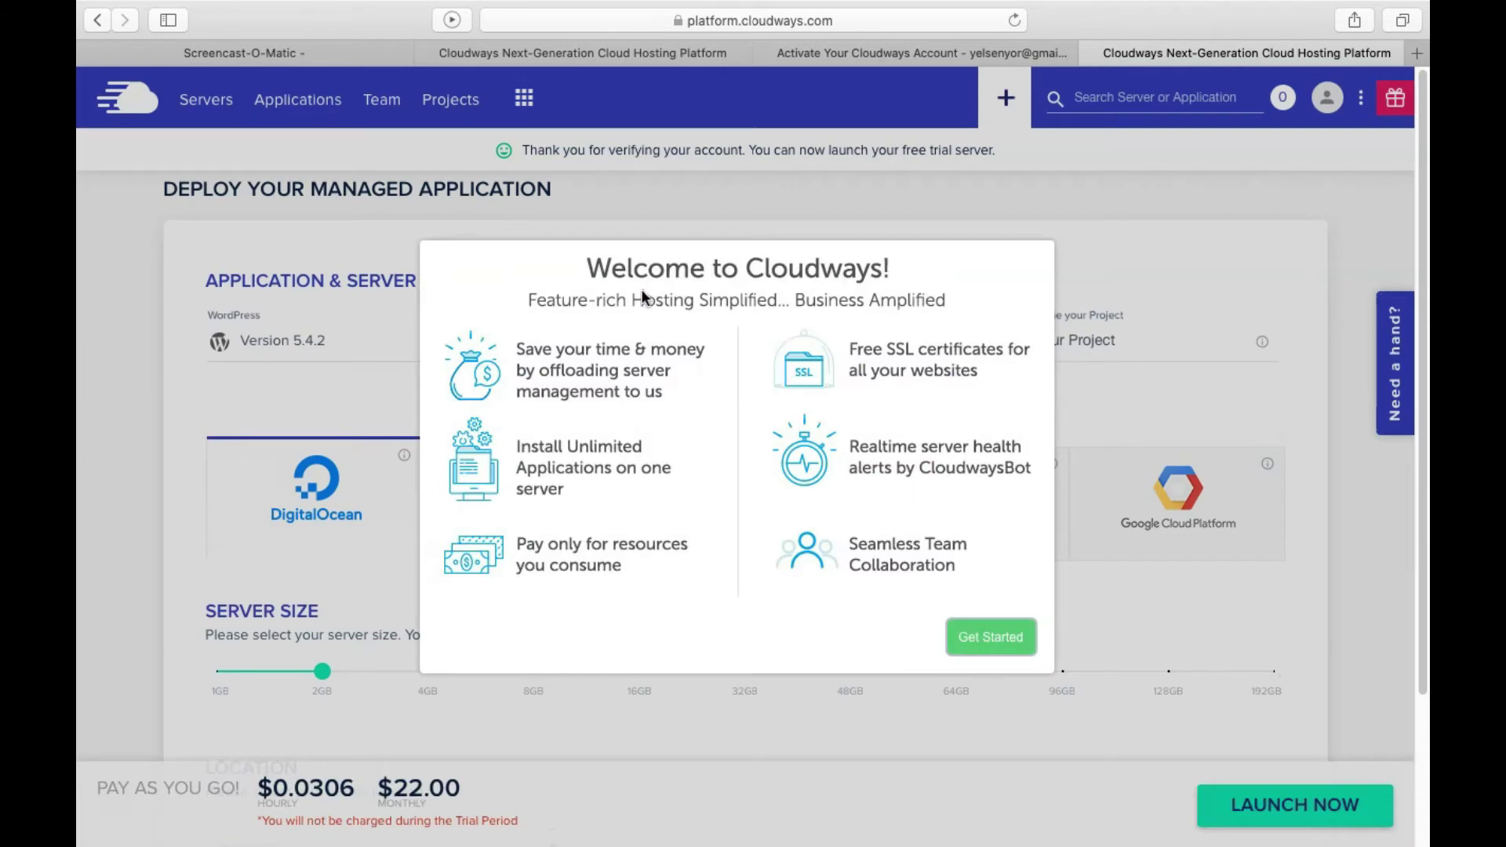
Close the Welcome to Cloudways pop-up and point out the account-verified message
left_click_drag(594, 271, 597, 287)
left_click(995, 642)
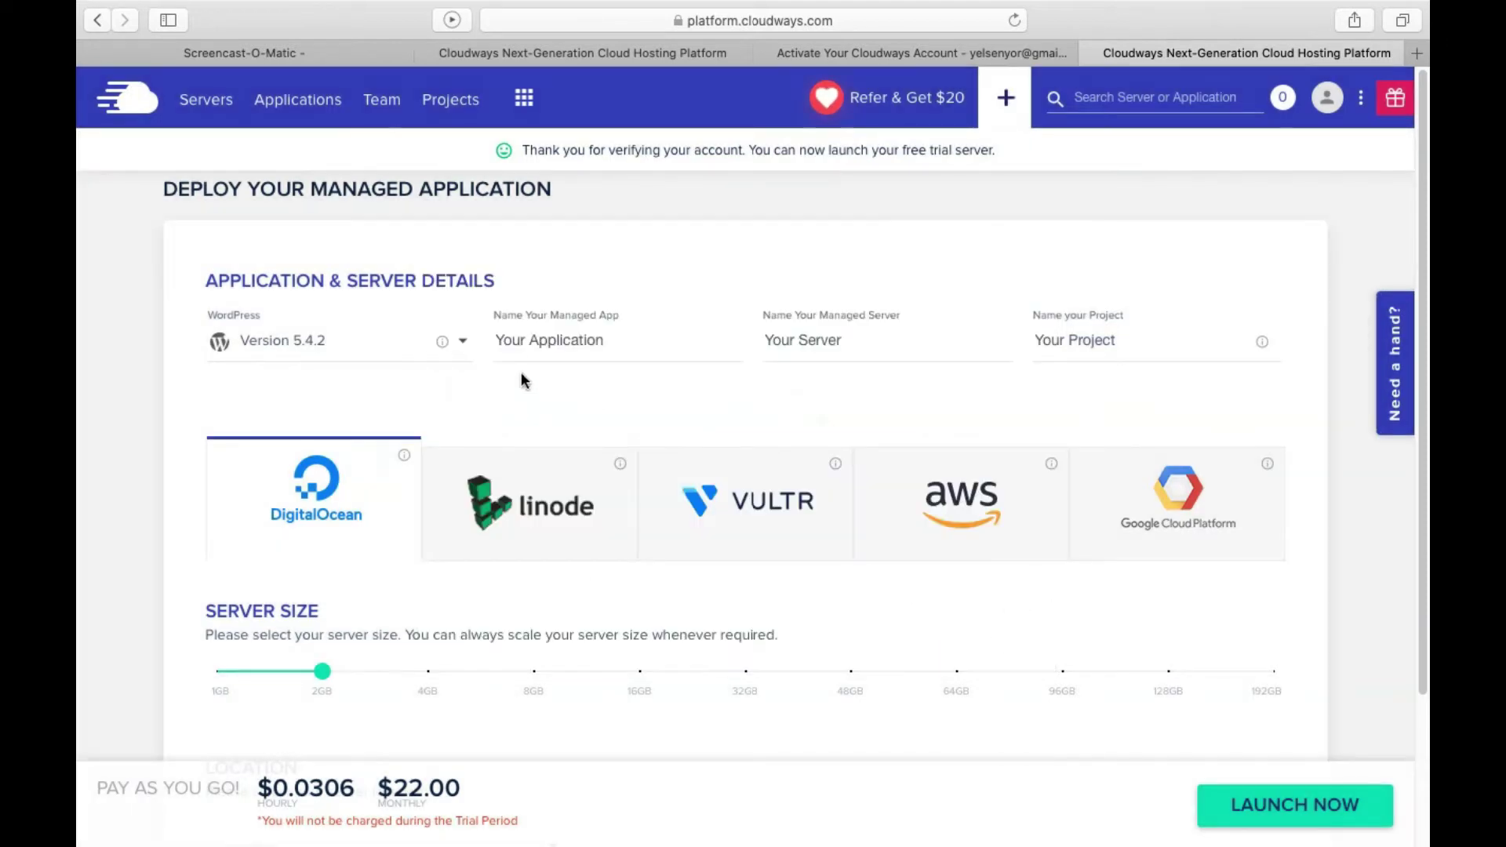
left_click_drag(553, 147, 959, 176)
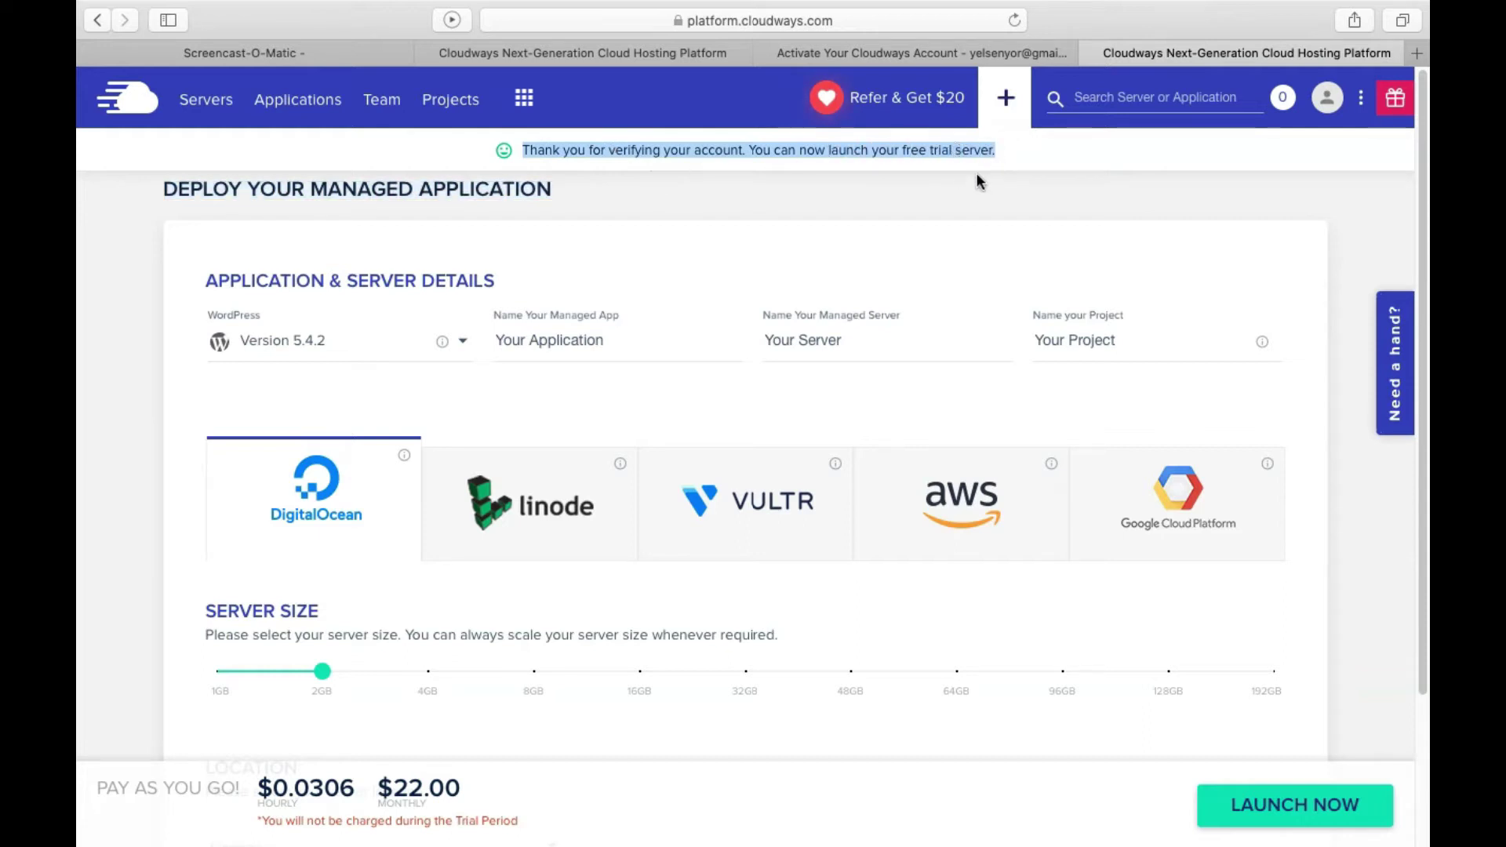
left_click(851, 251)
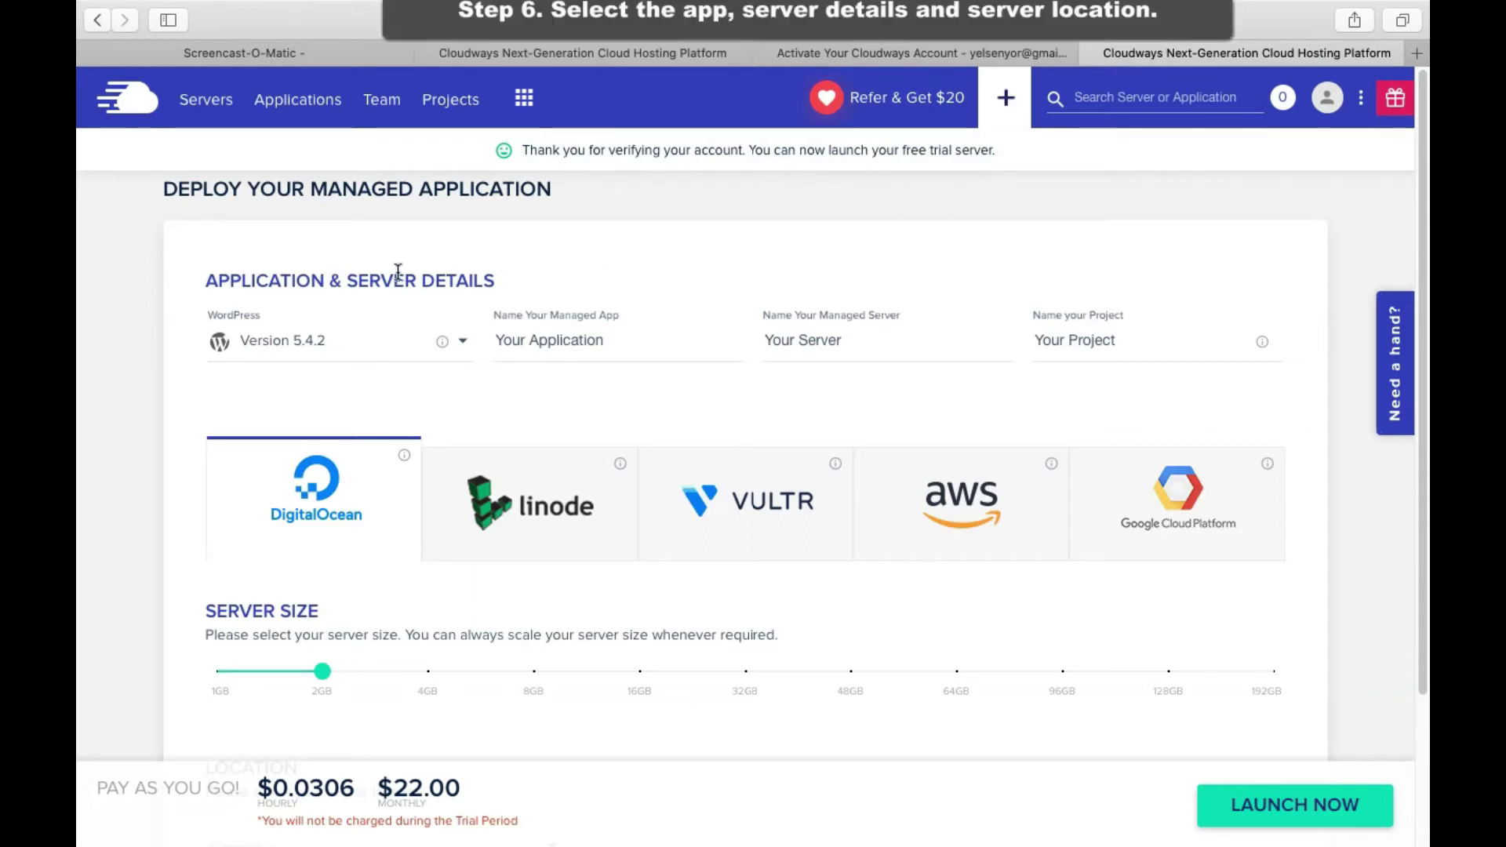
Point out the APPLICATION & SERVER DETAILS heading on the deploy form
left_click_drag(206, 281, 515, 279)
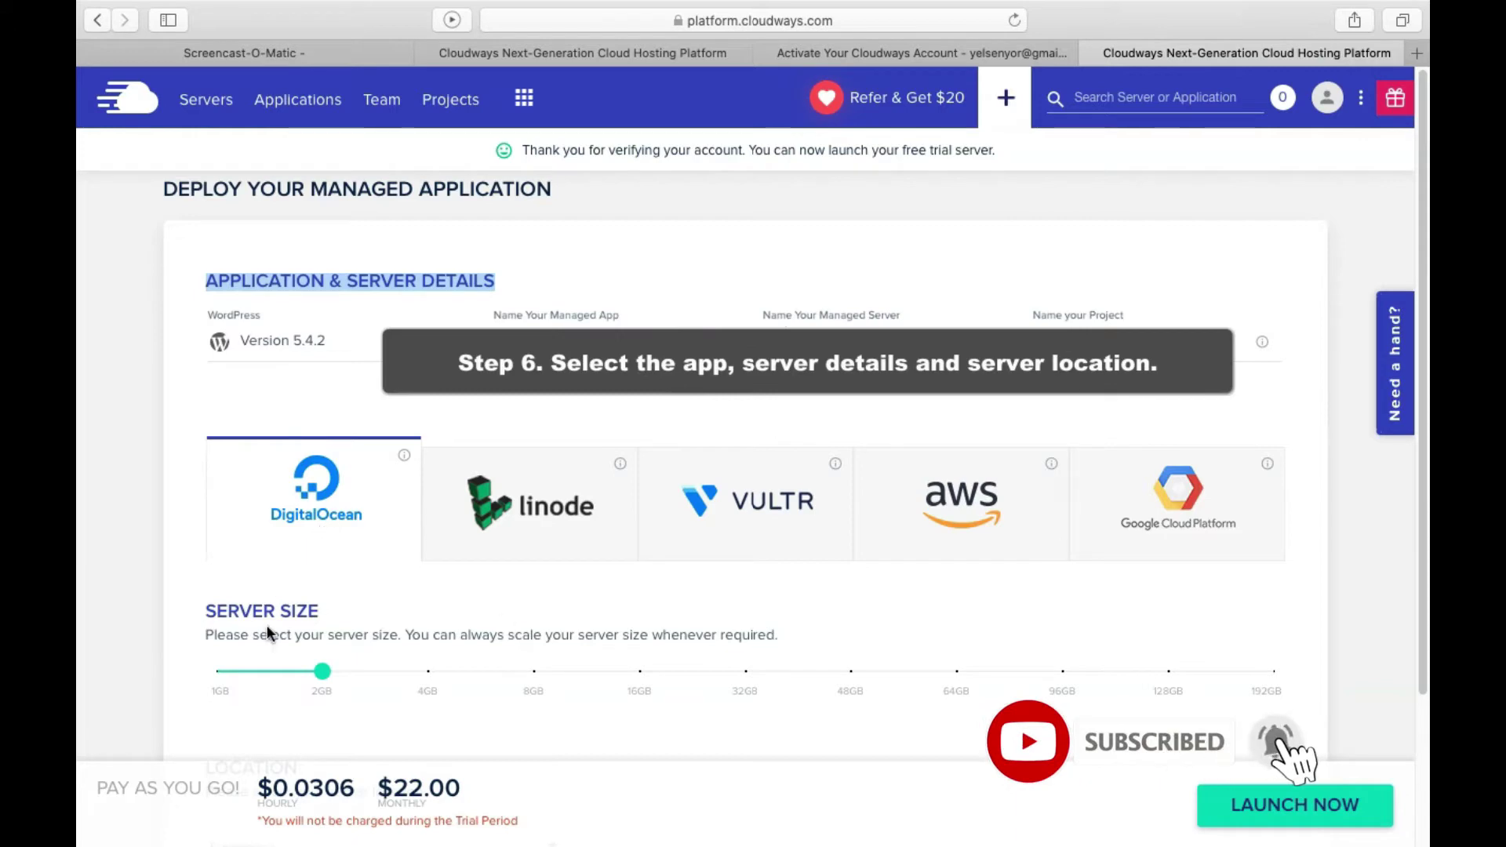
left_click(255, 264)
left_click_drag(207, 282, 333, 284)
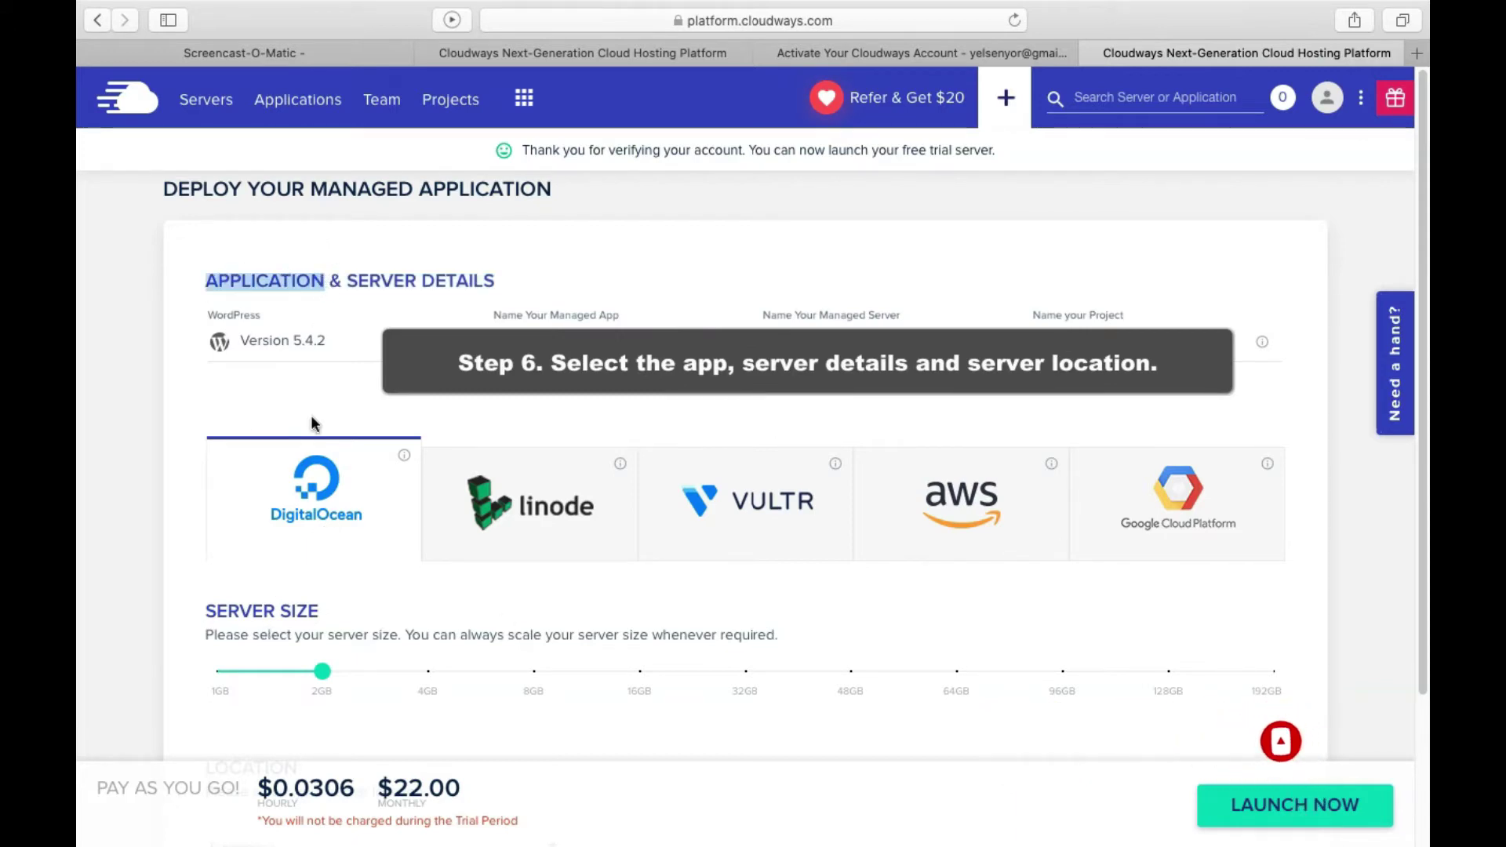
Try each provider, settle on DigitalOcean, and review the 1GB, 2GB, 4GB and 8GB size specs
left_click(557, 518)
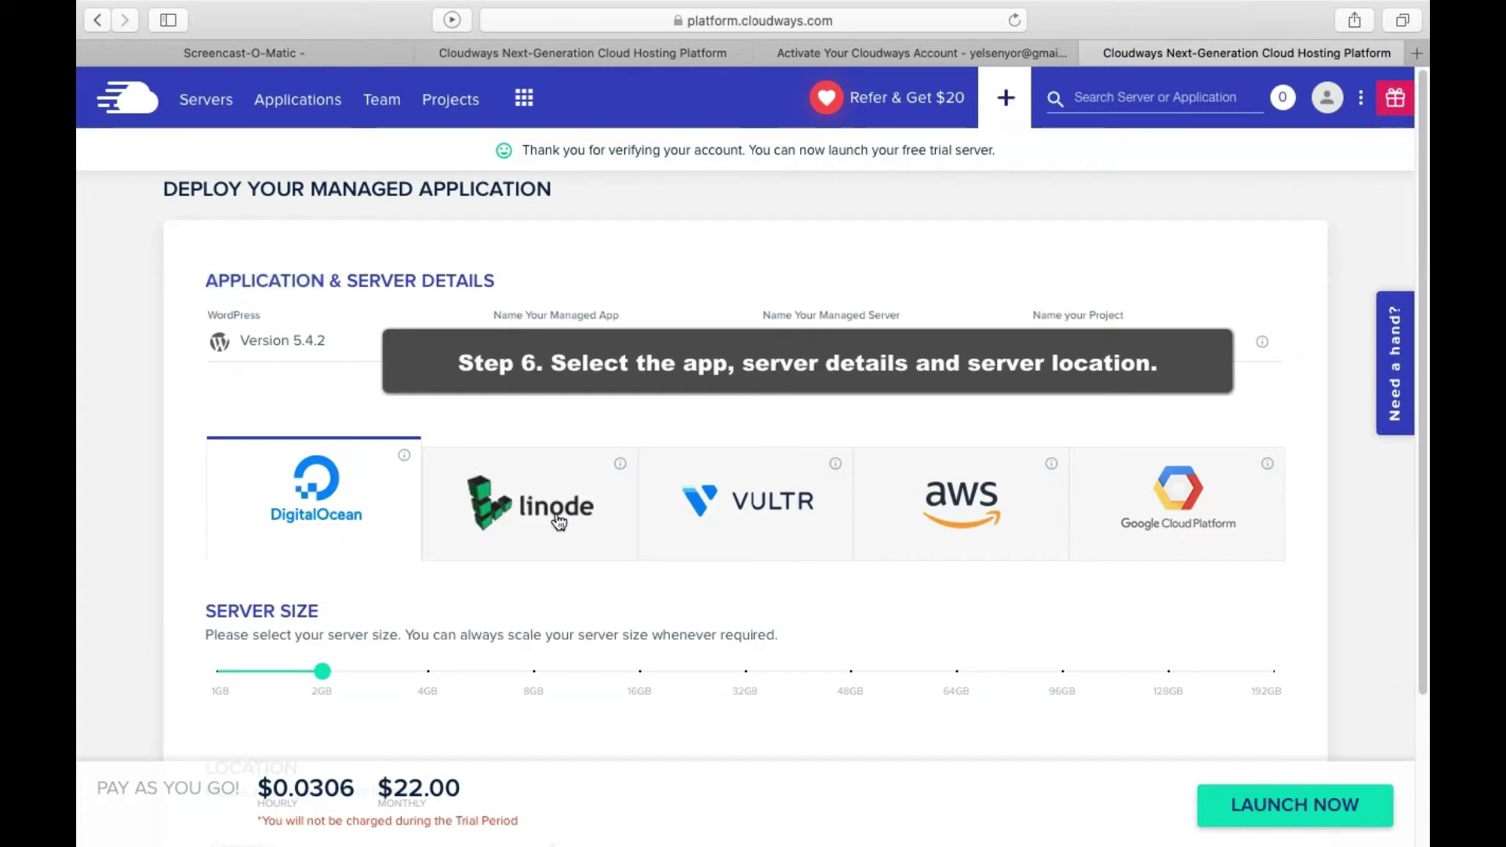
left_click(739, 505)
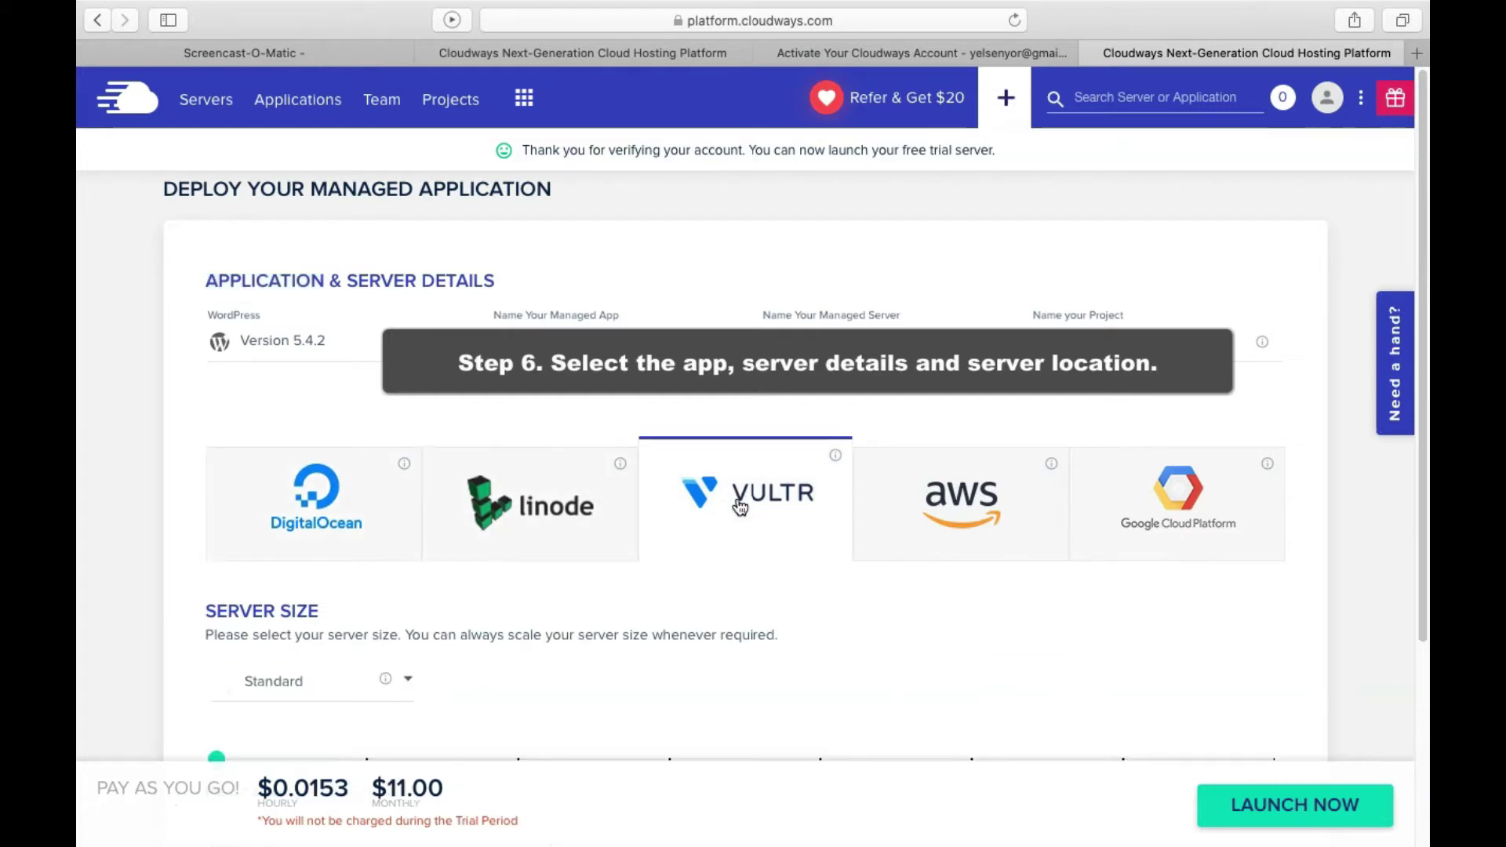
scroll(931, 494, "down", 1)
left_click(945, 476)
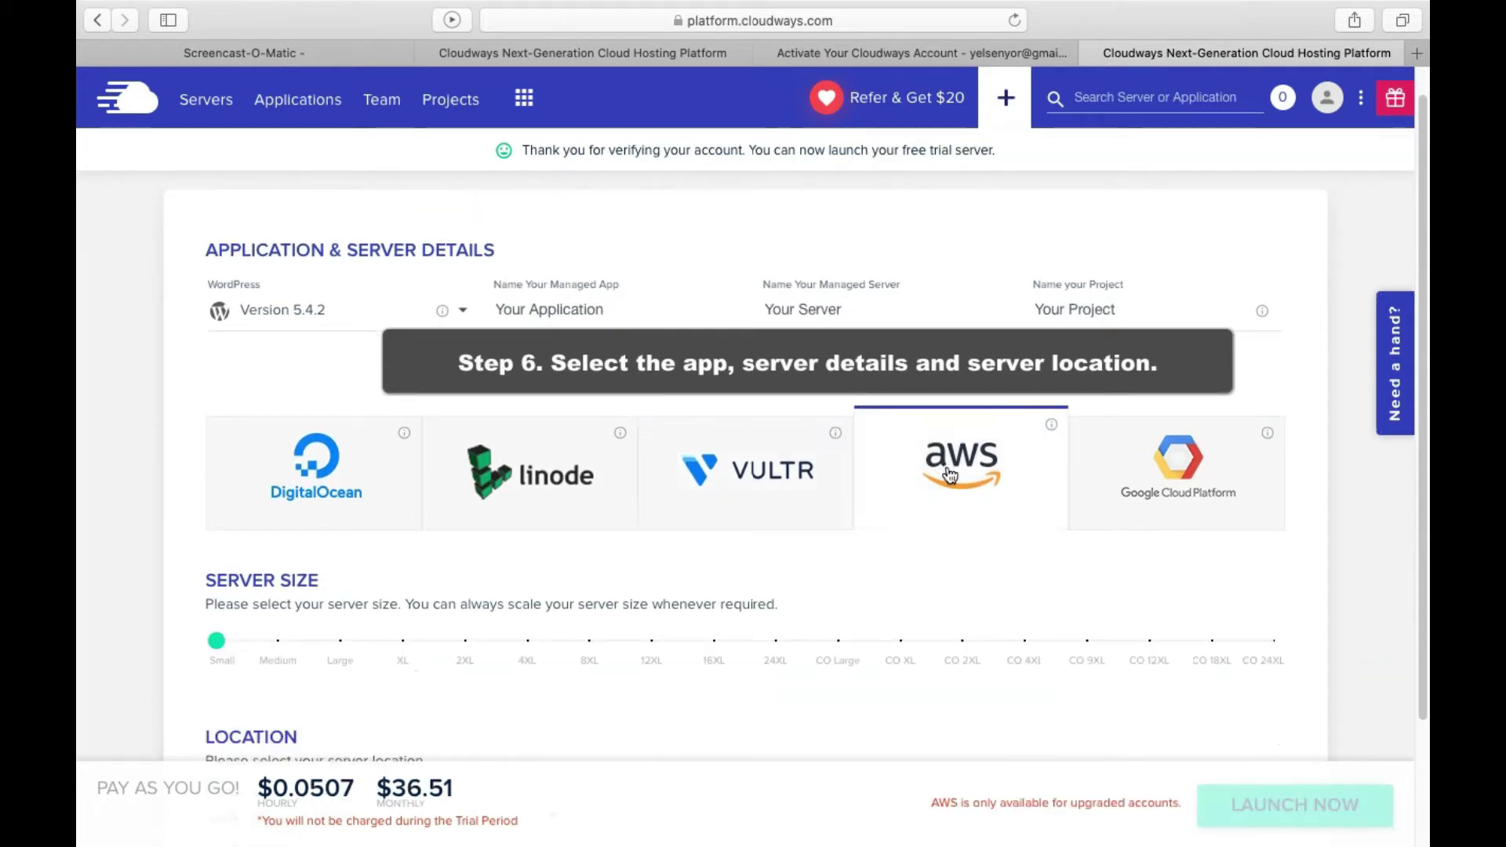
left_click(1162, 466)
left_click(328, 494)
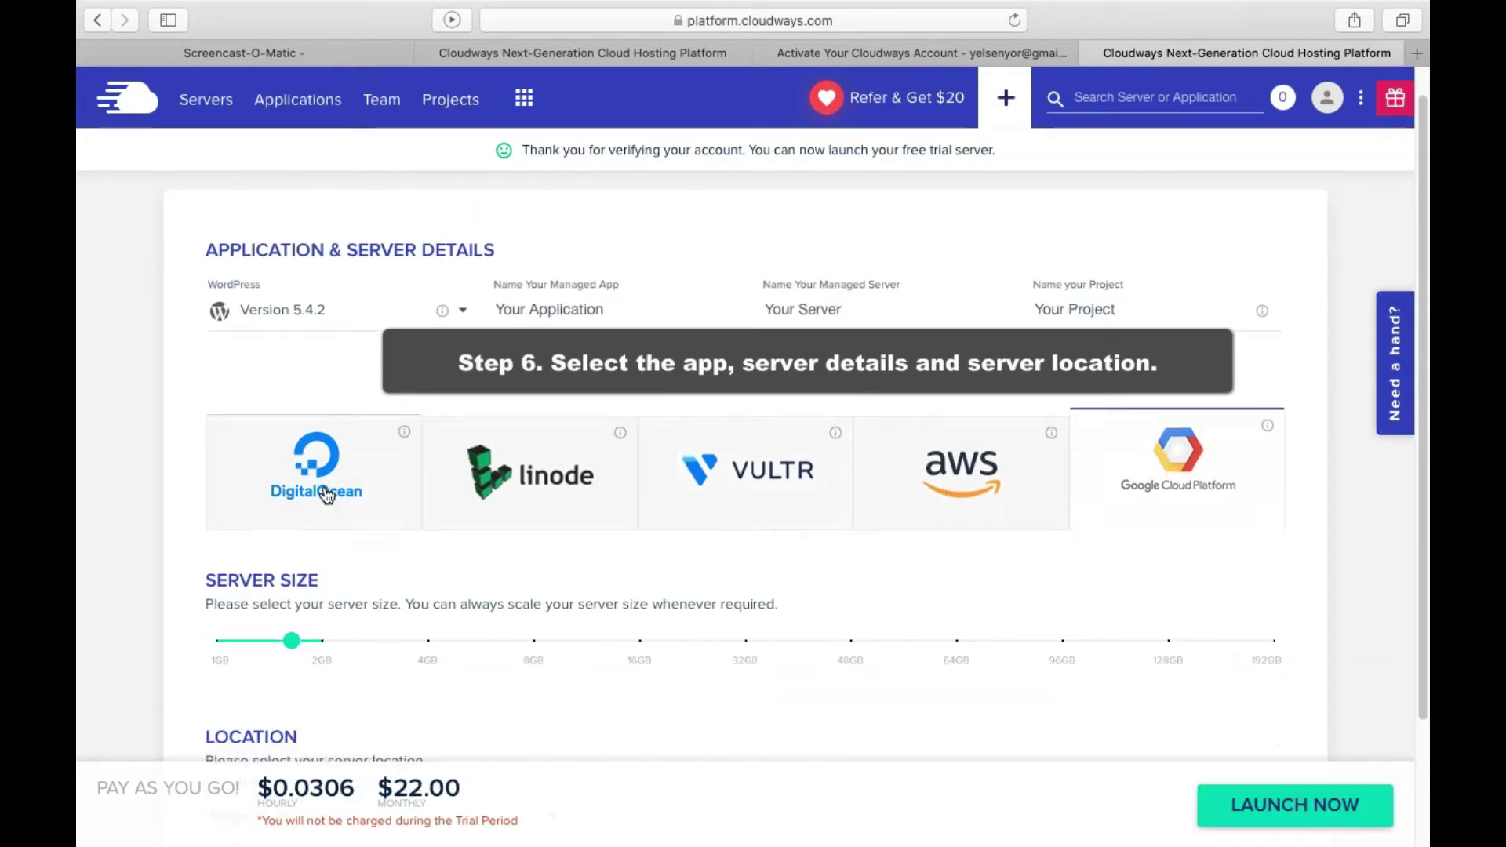
mouse_move(217, 658)
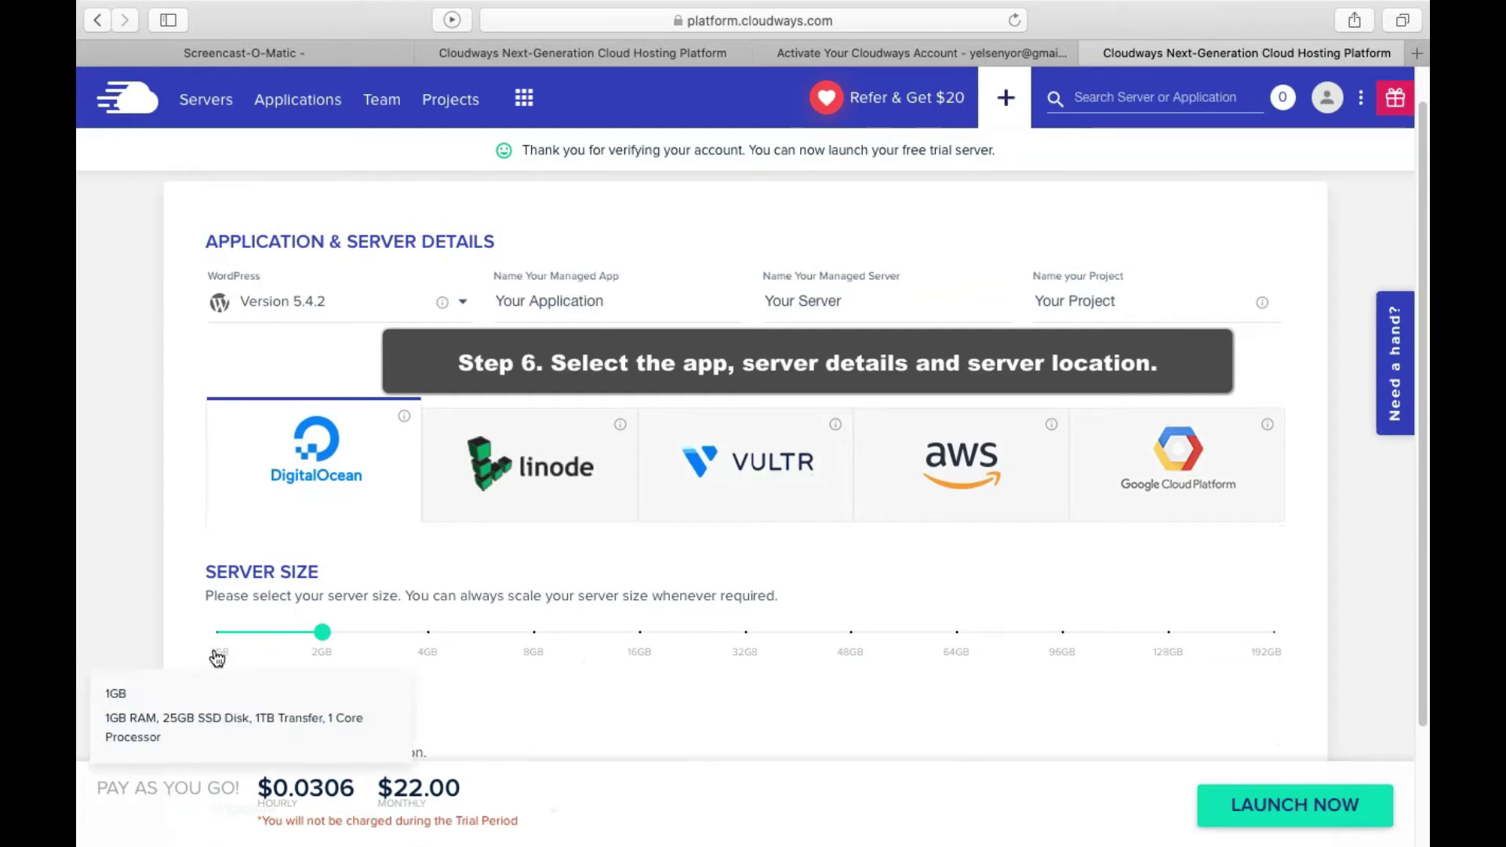
mouse_move(325, 661)
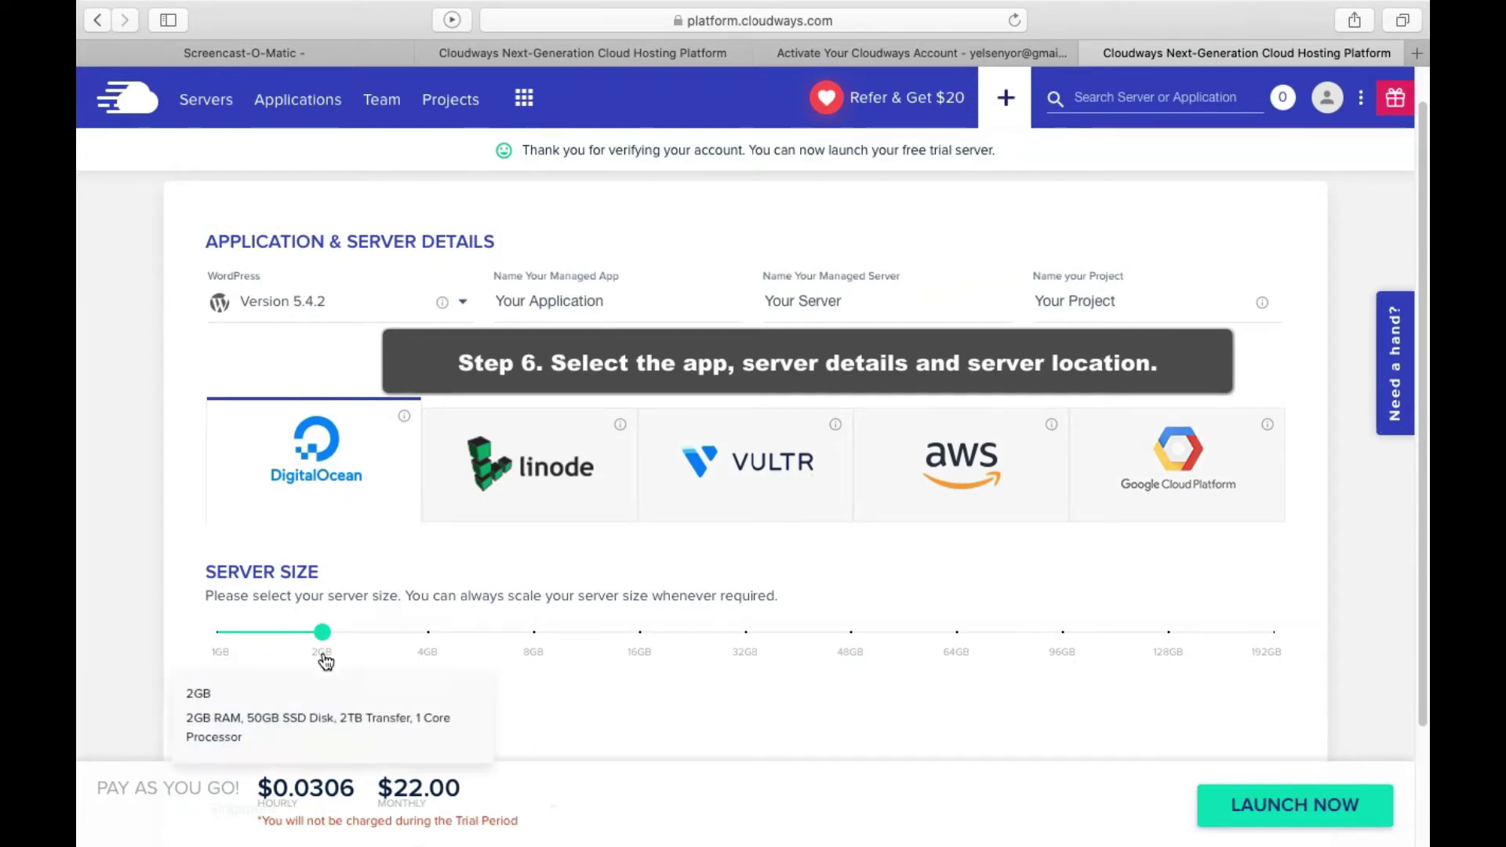
mouse_move(436, 661)
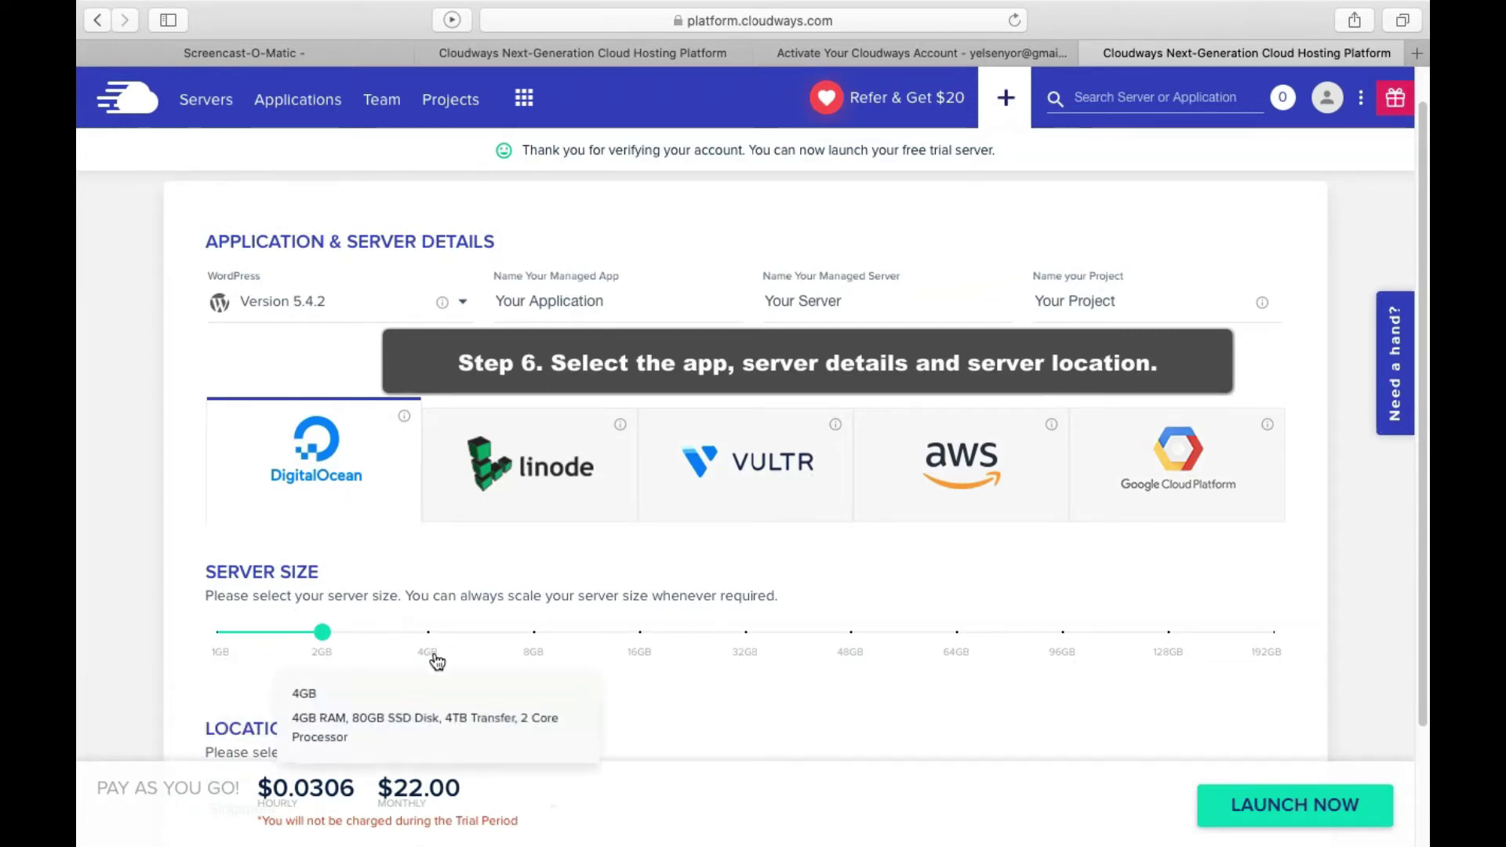
mouse_move(544, 661)
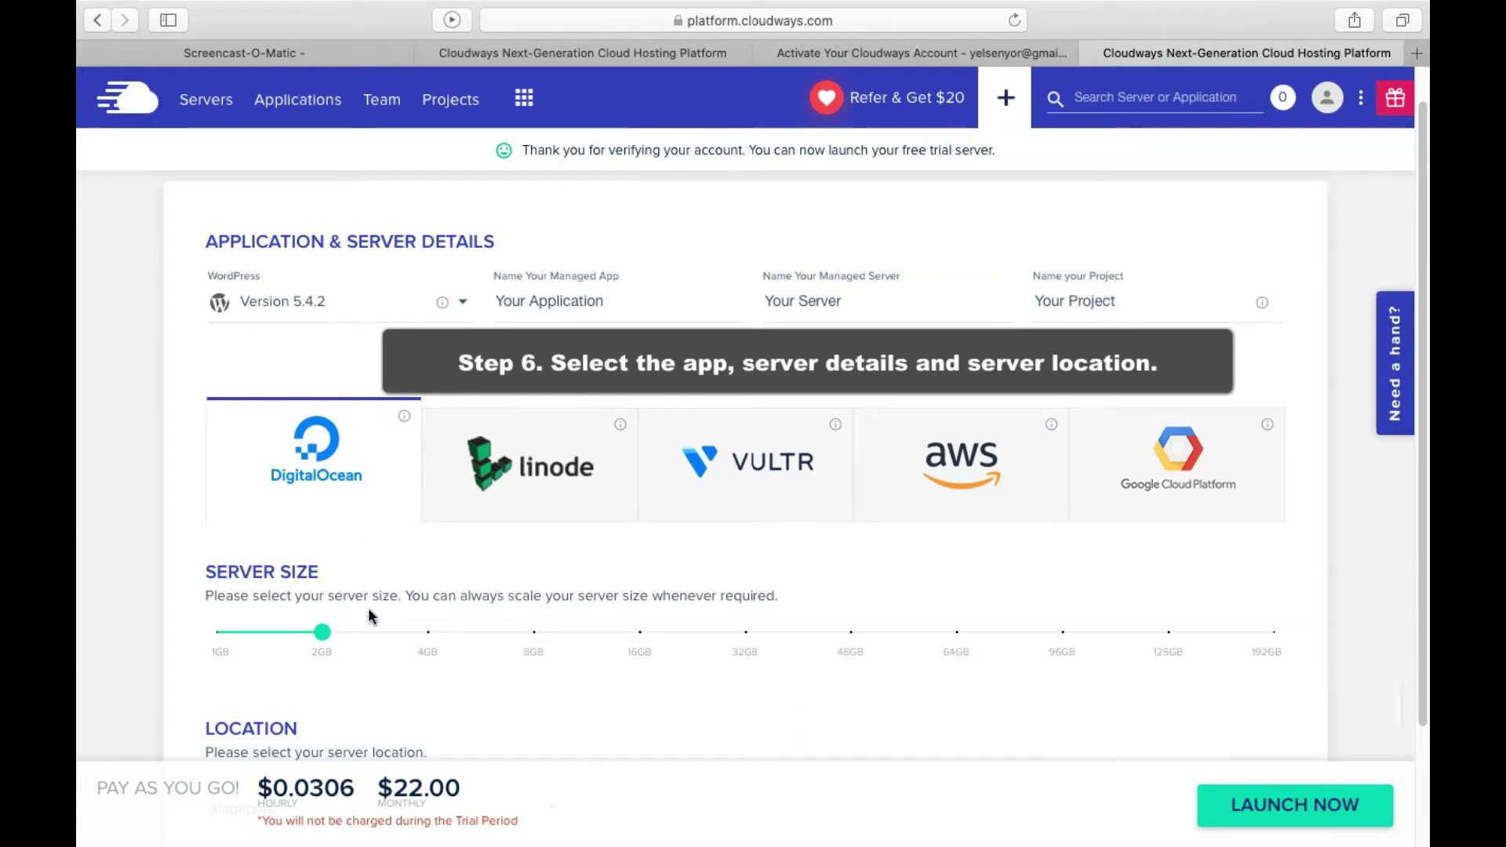
Set the DigitalOcean server size to 1GB and point out its $10.00 price and trial note
scroll(421, 564, "down", 1)
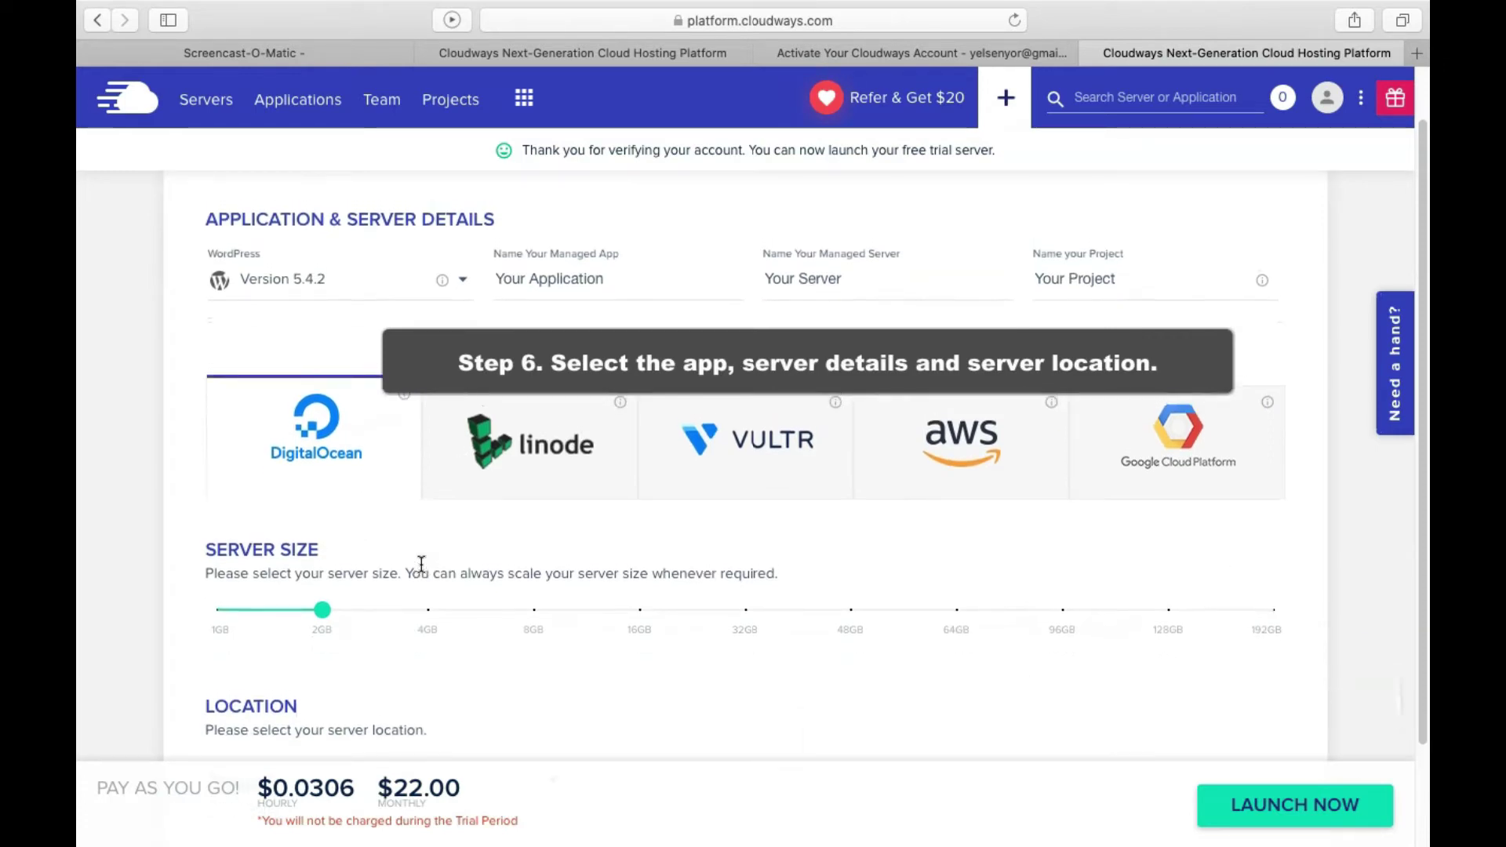
scroll(421, 563, "up", 1)
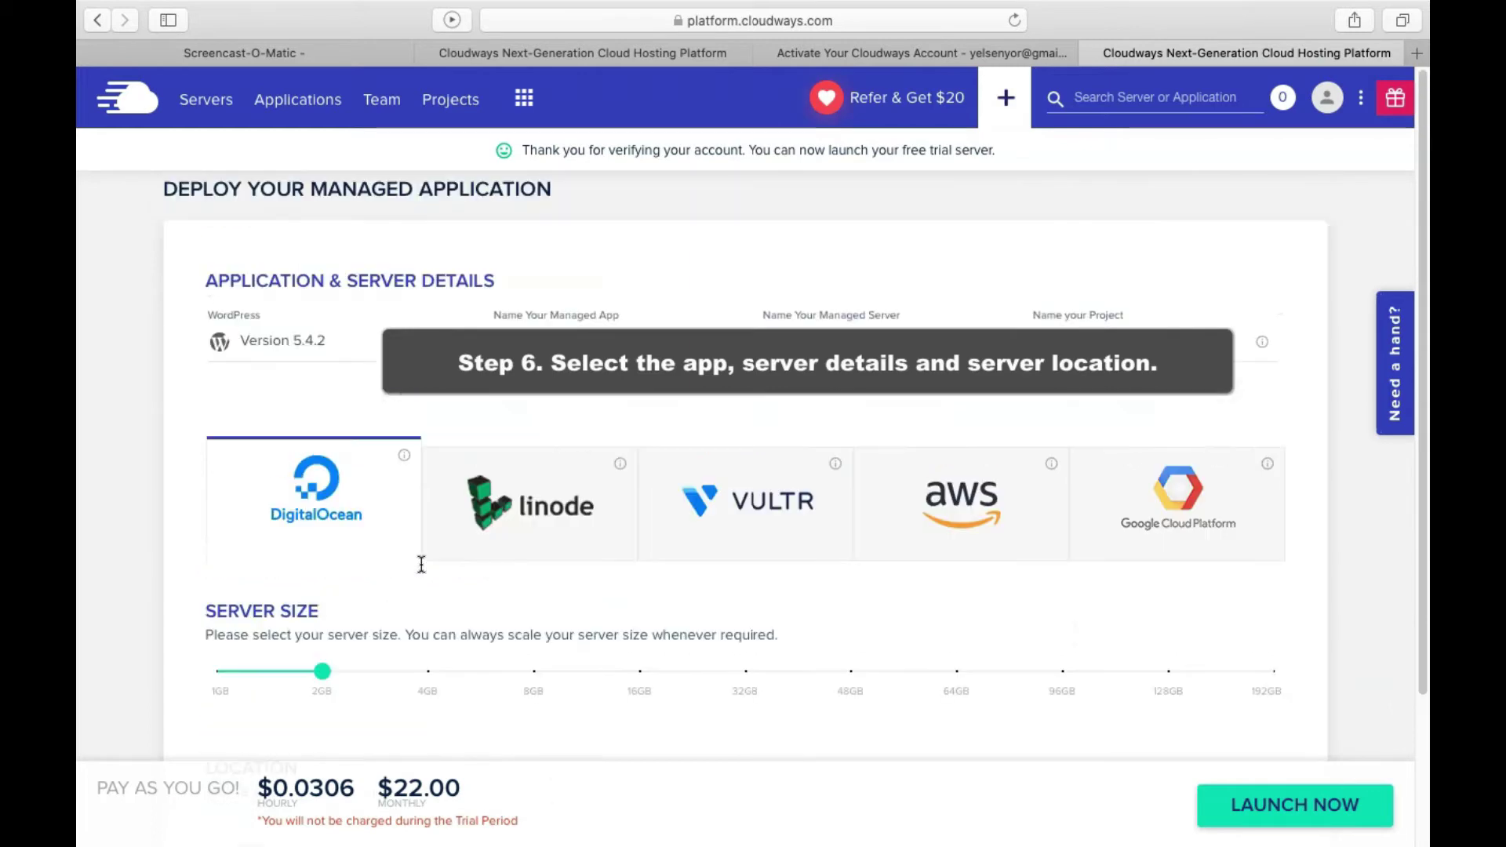
scroll(421, 563, "down", 1)
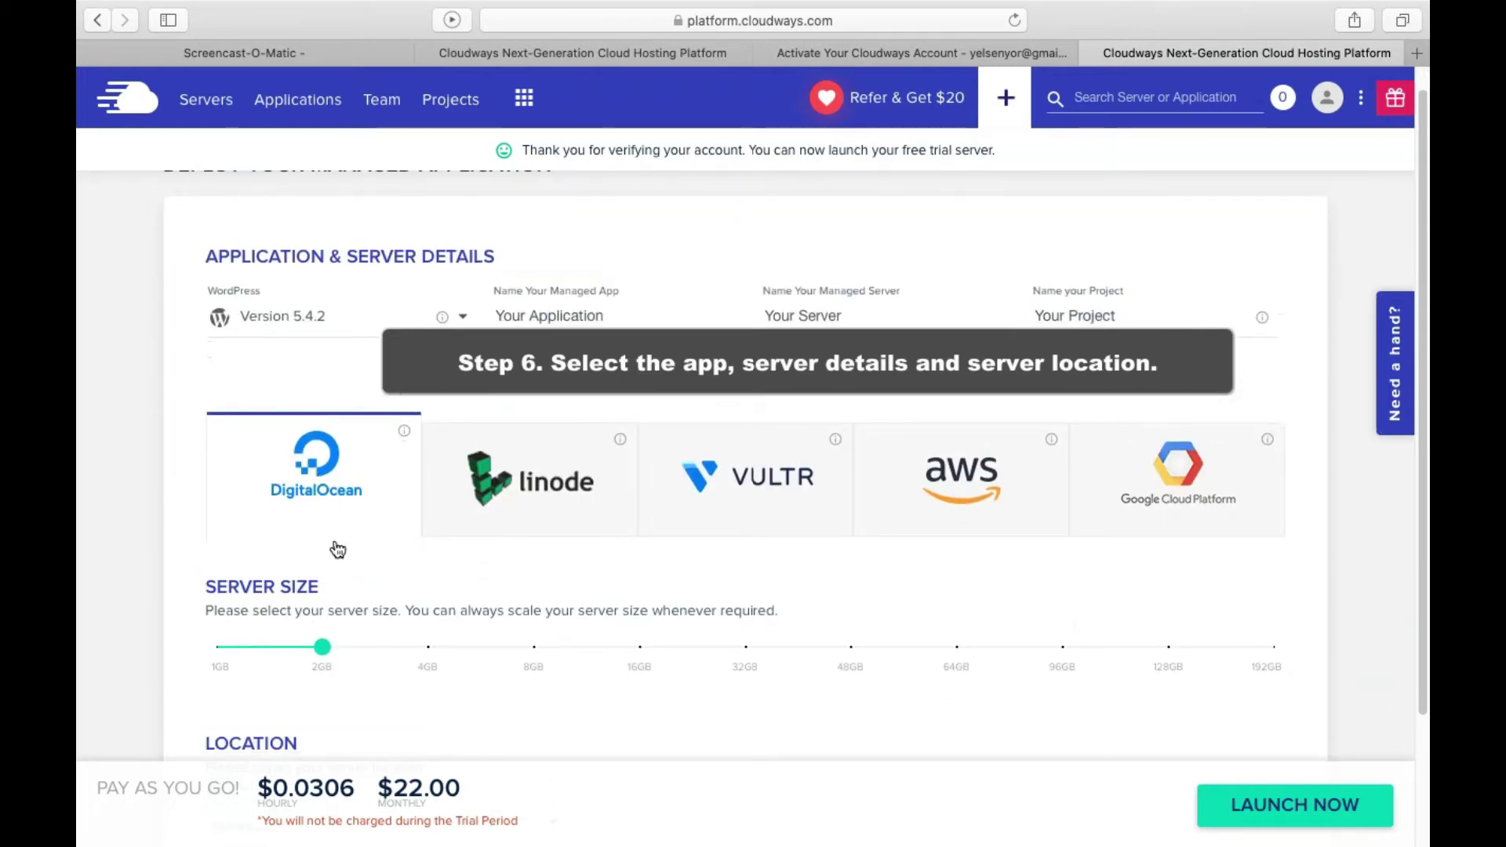
left_click_drag(321, 651, 222, 653)
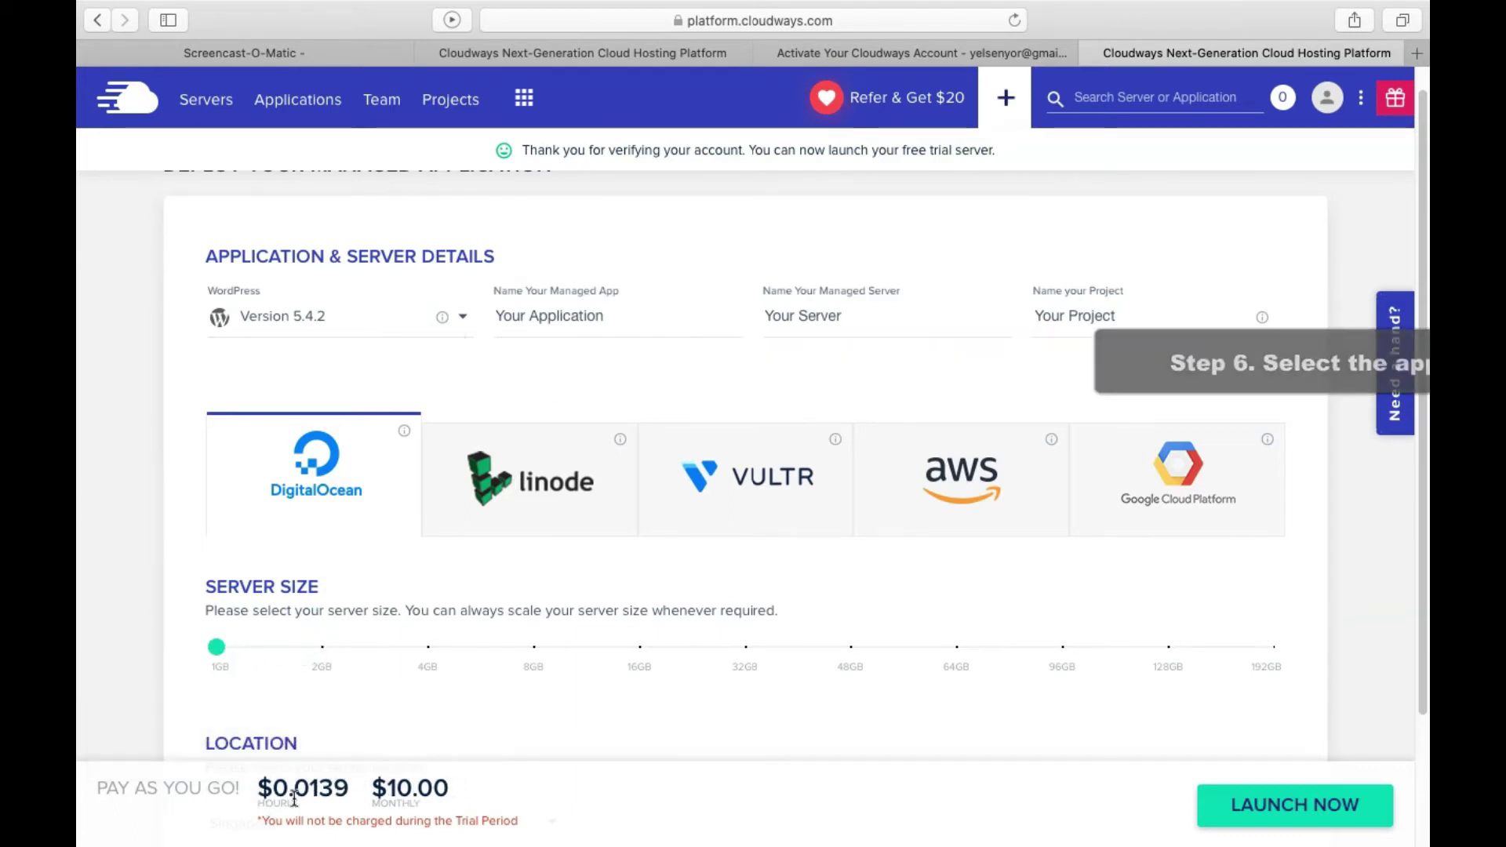
left_click_drag(259, 788, 499, 798)
left_click_drag(258, 821, 520, 817)
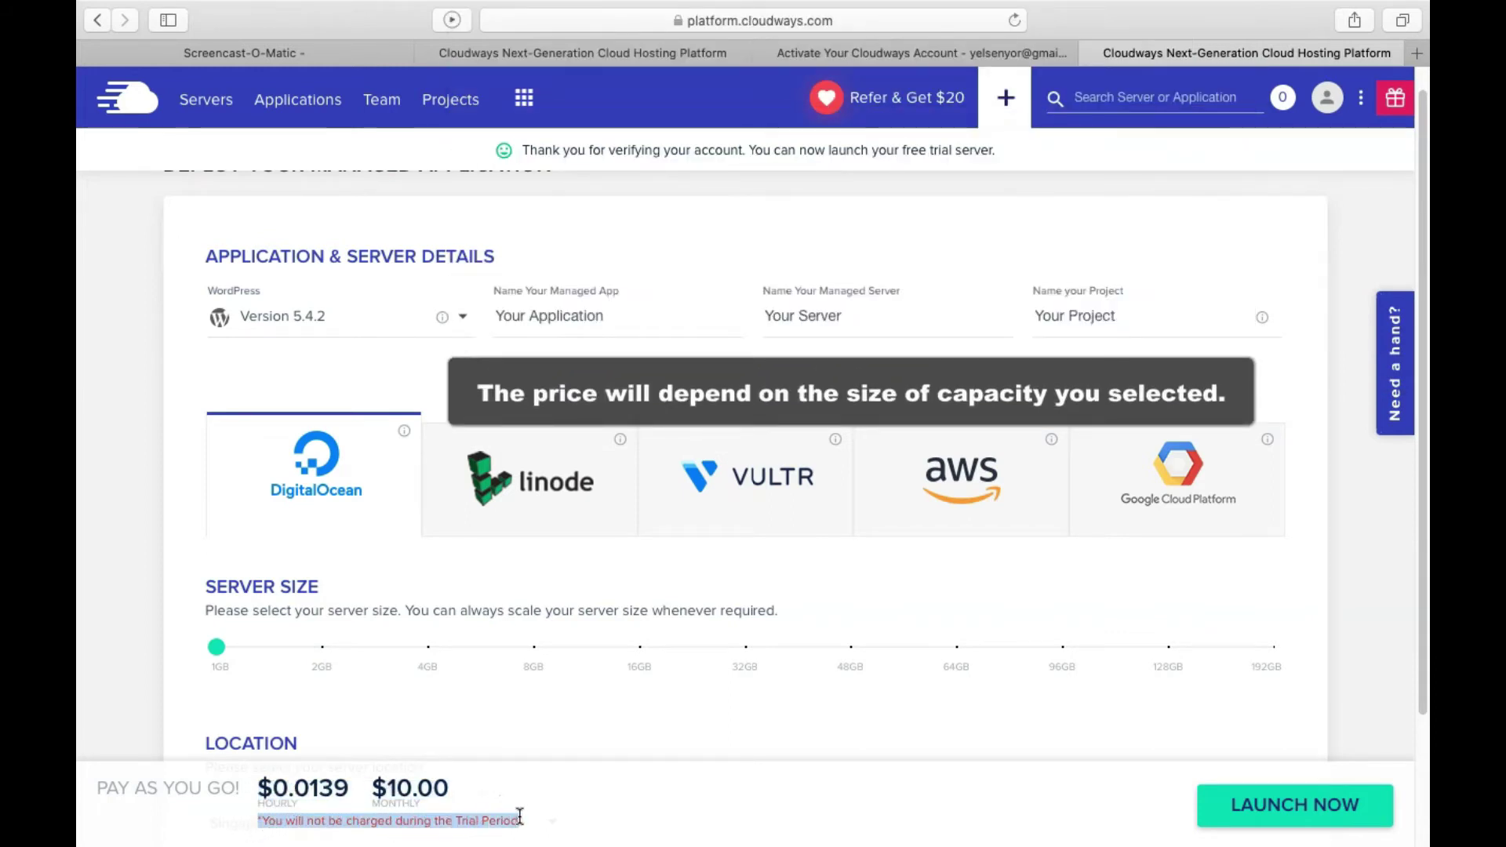
left_click(353, 555)
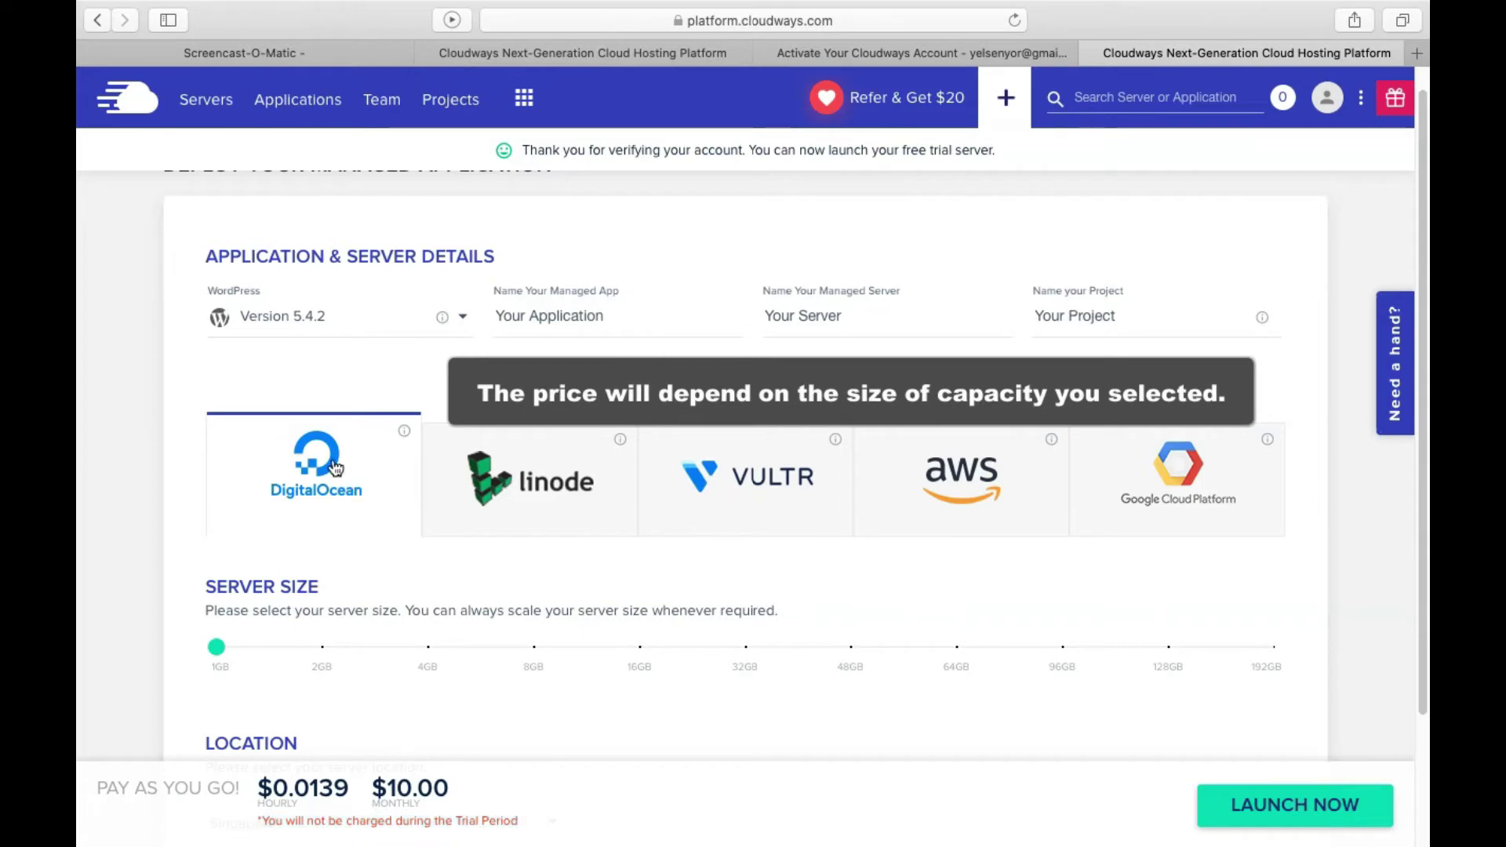
Compare 1GB monthly prices: Linode $12.00, Vultr $11.00, AWS $36.51, Google Cloud $33.18
left_click(505, 493)
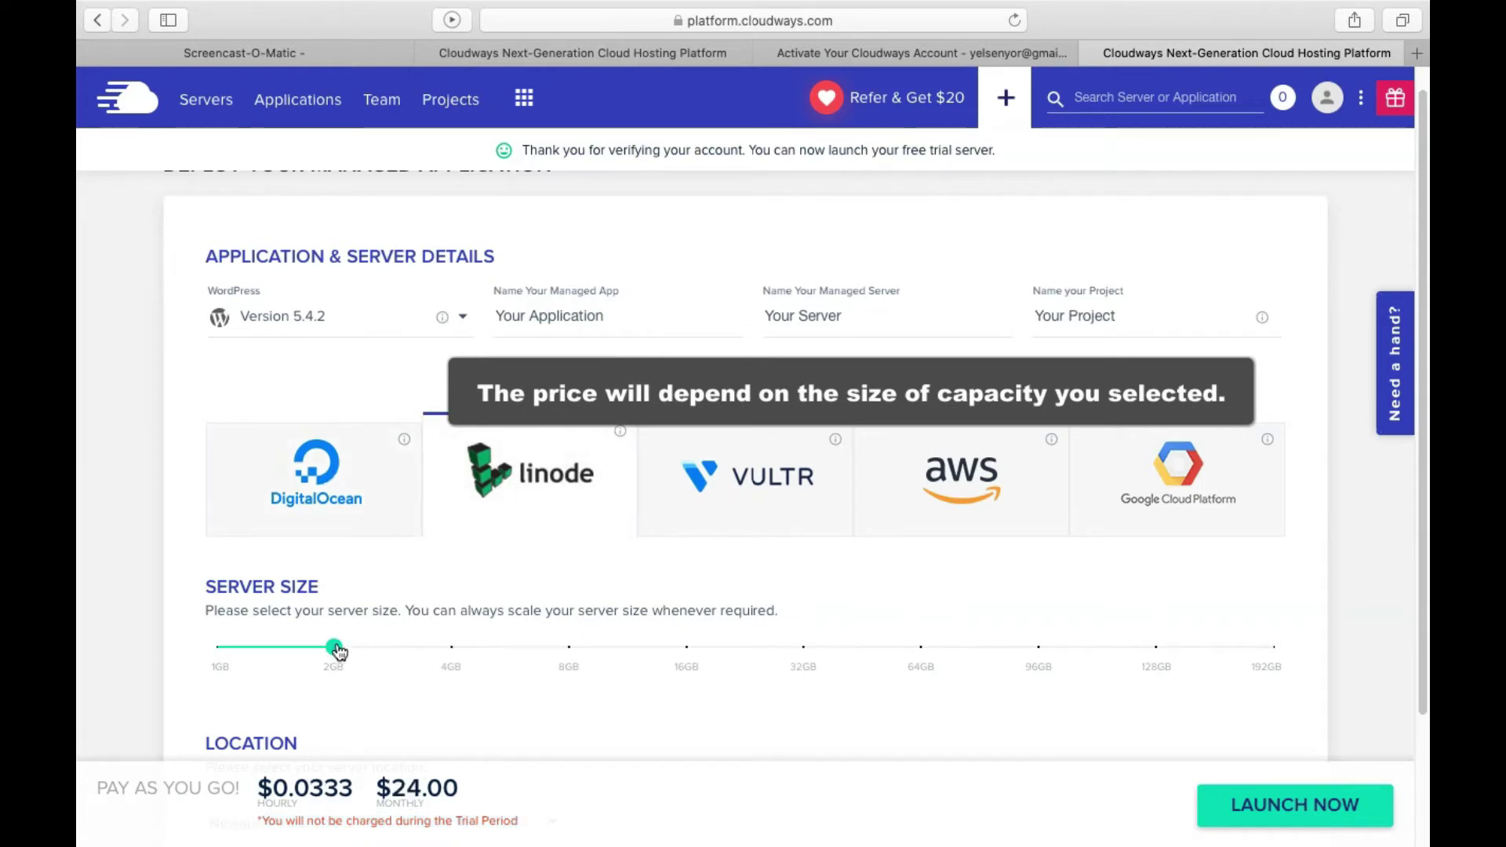
left_click_drag(334, 648, 215, 657)
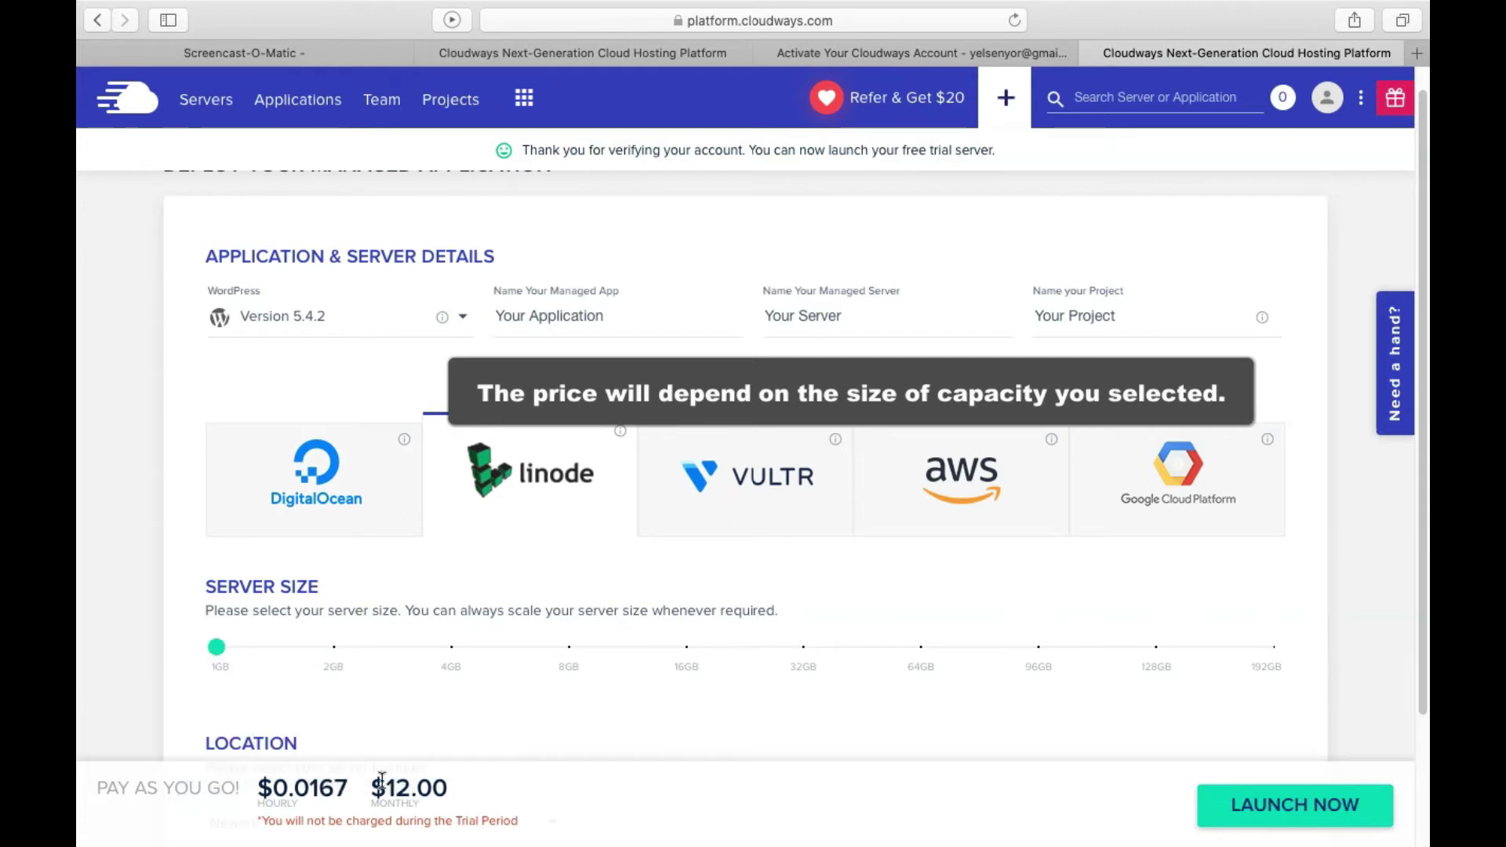
left_click_drag(367, 788, 459, 802)
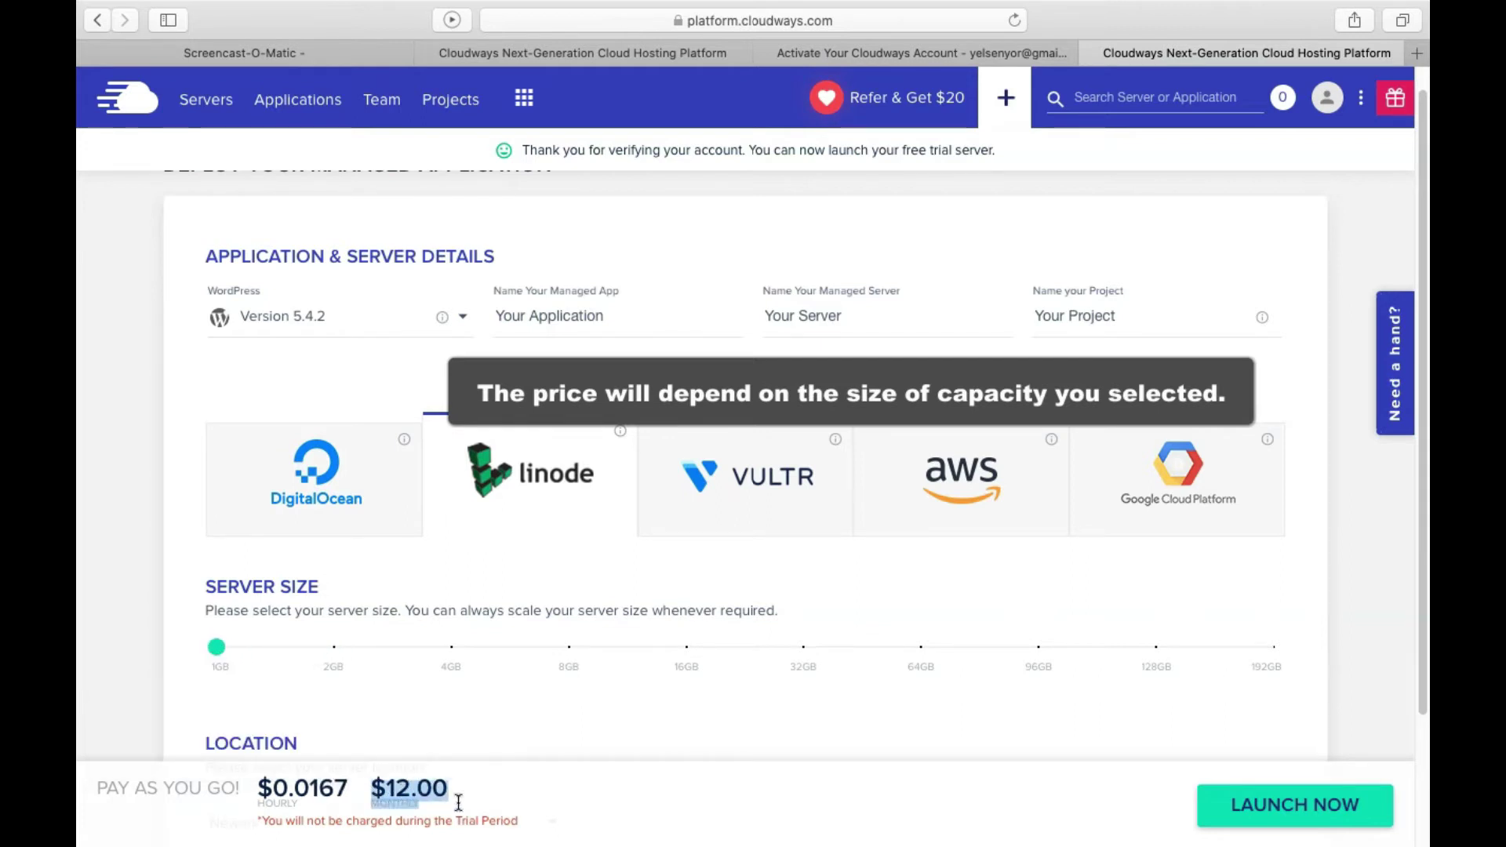
left_click(758, 498)
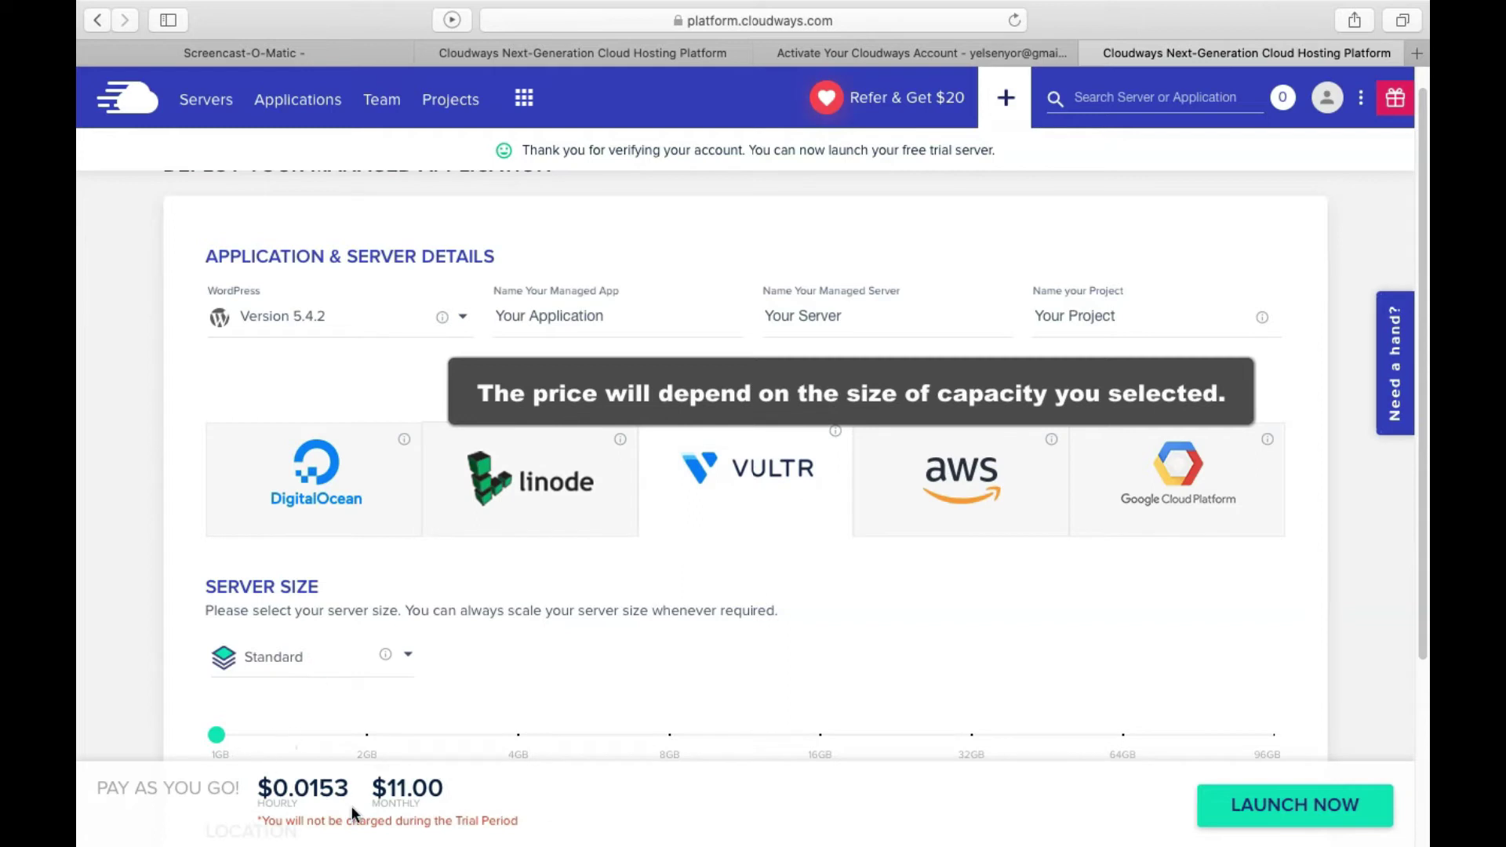
left_click_drag(369, 794, 447, 795)
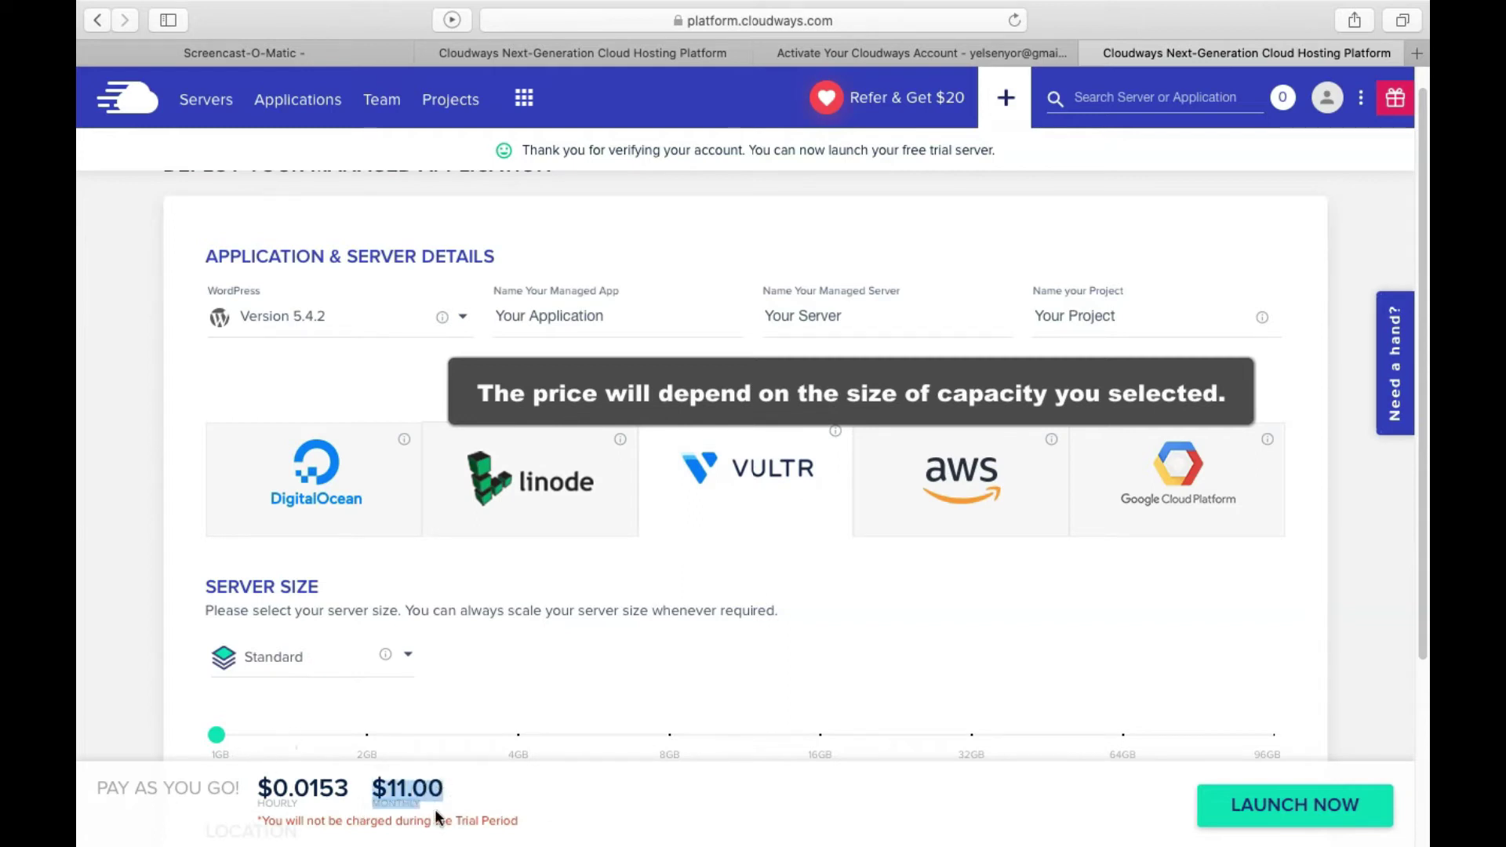
left_click(973, 475)
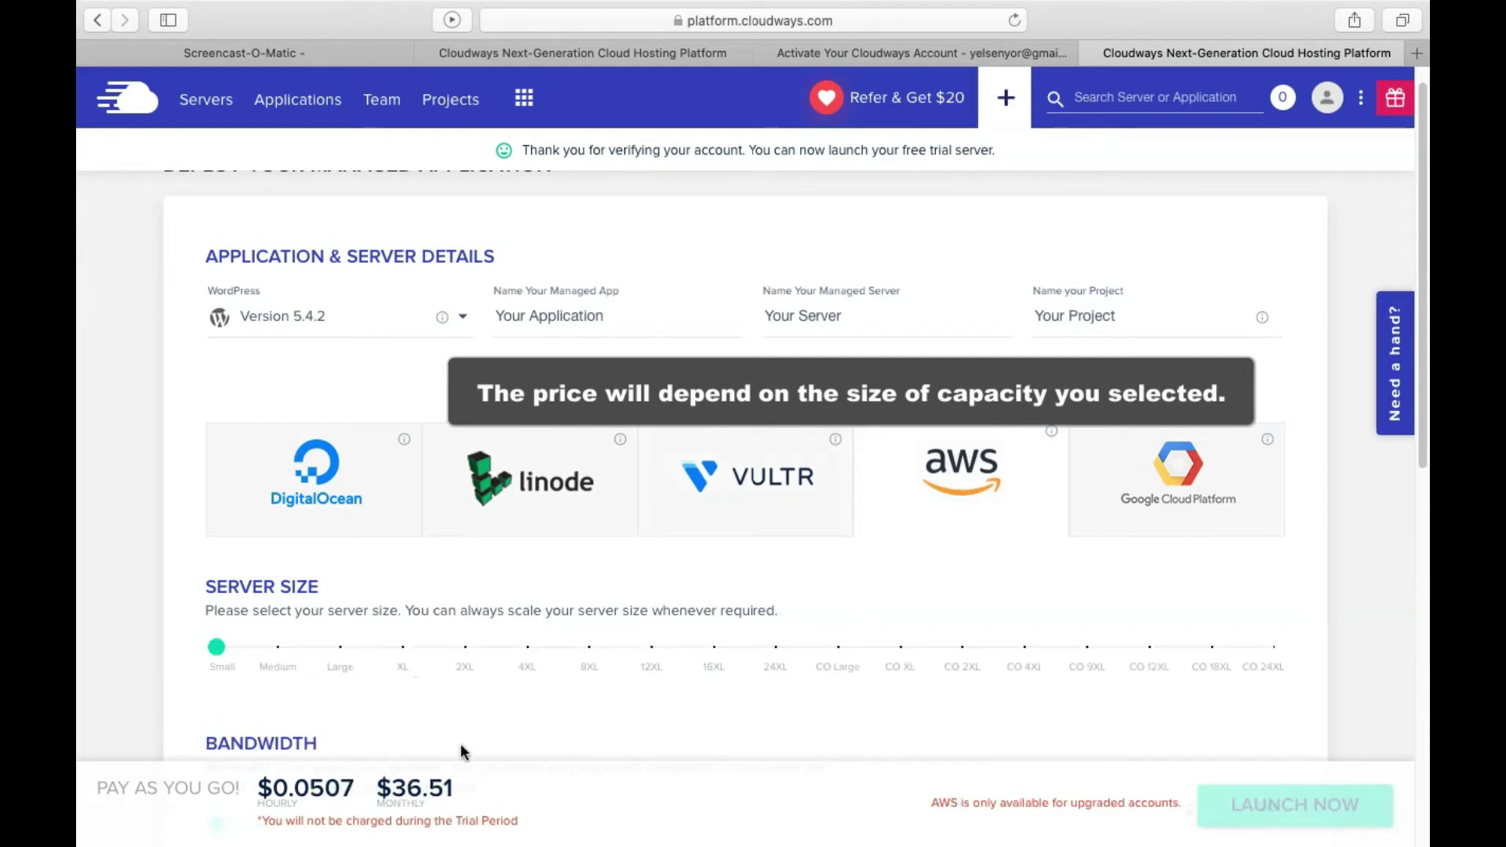
left_click_drag(371, 795, 501, 780)
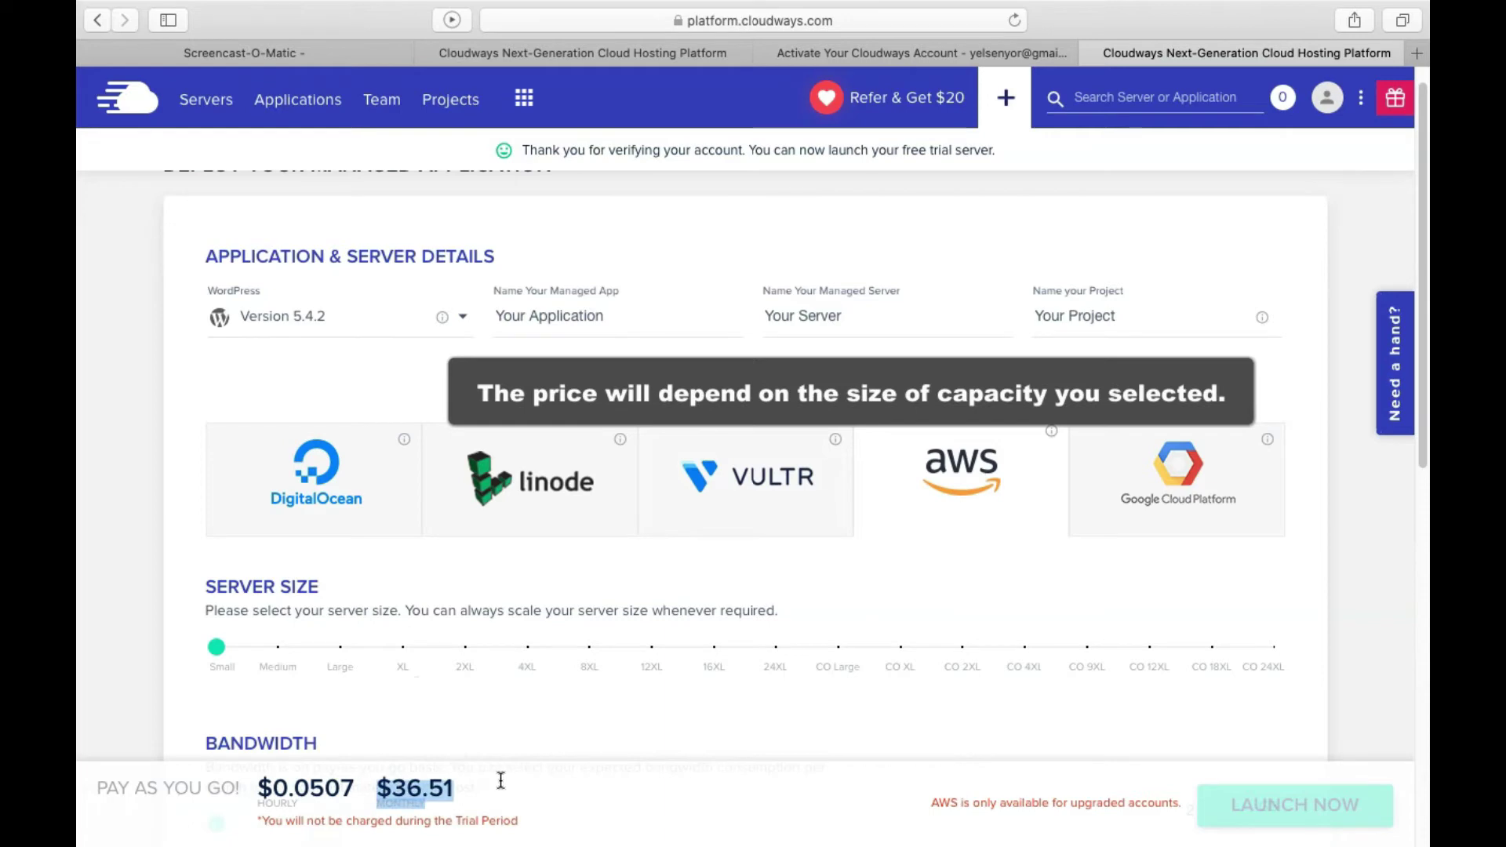
left_click(1192, 484)
left_click_drag(370, 796, 461, 787)
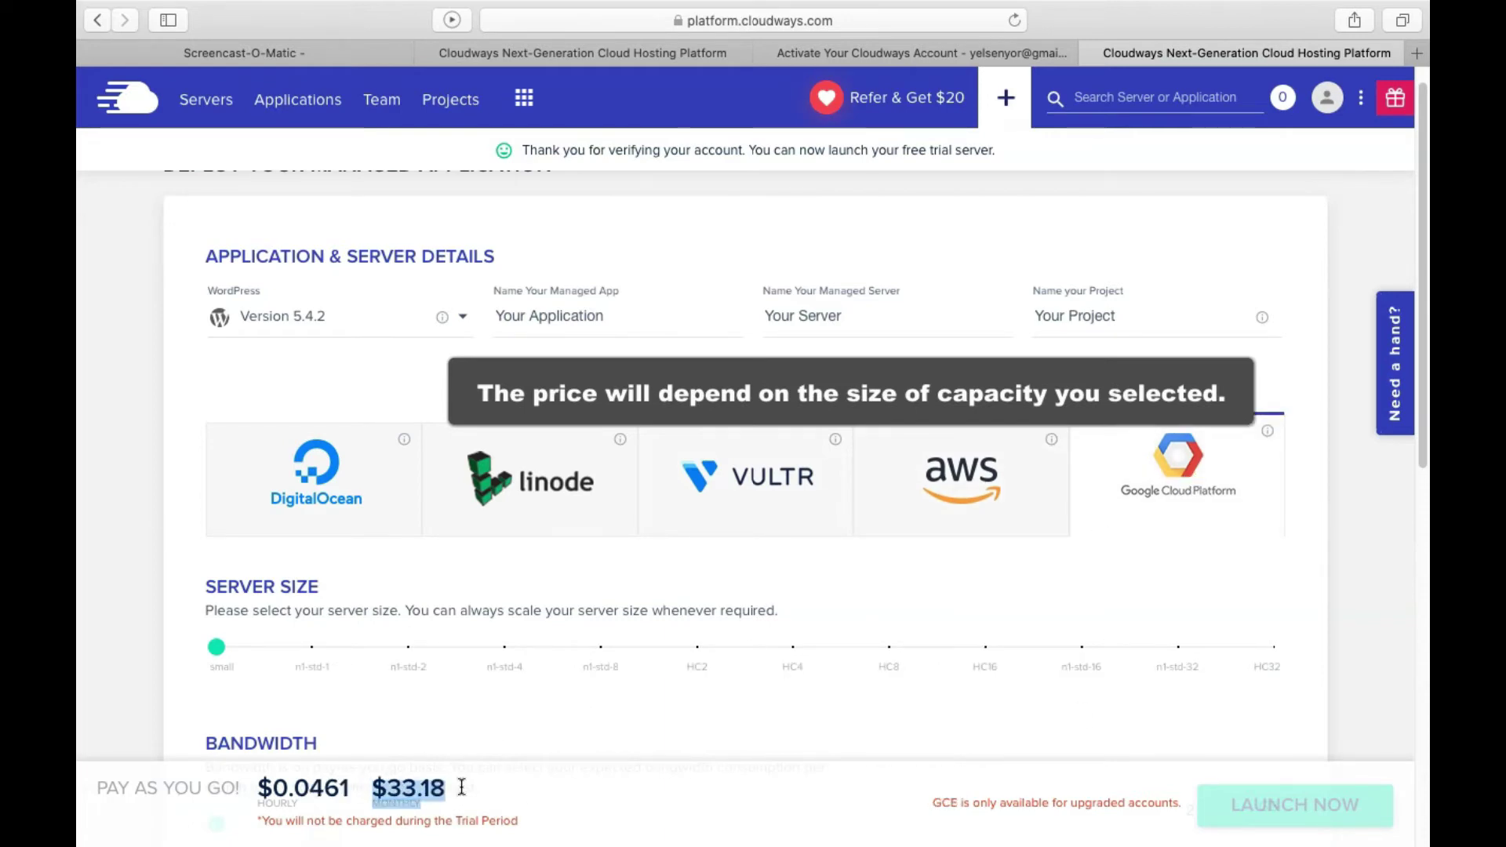
left_click(737, 582)
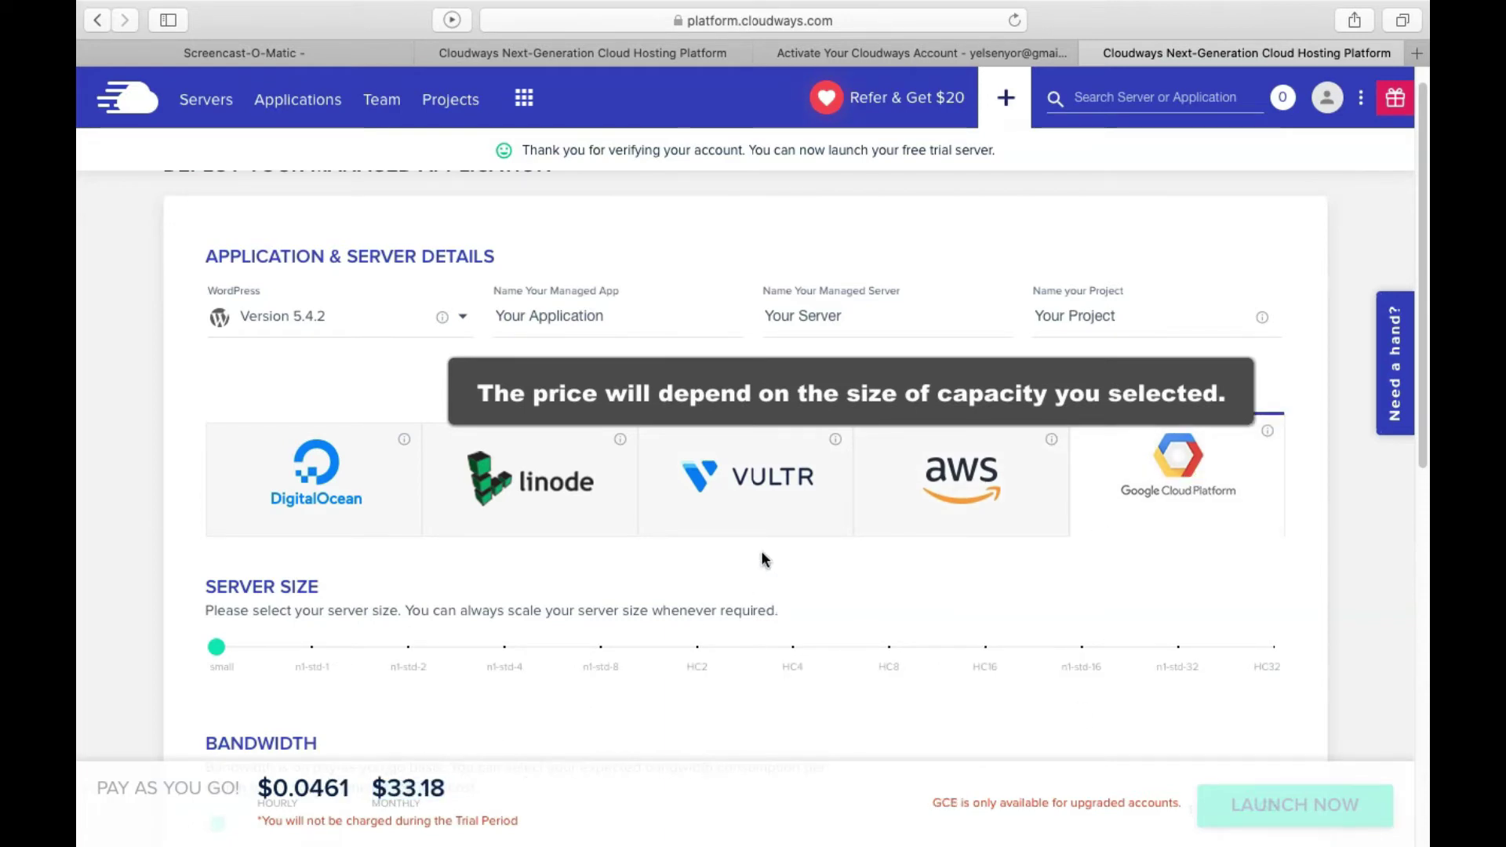
Return to DigitalOcean at 1GB, confirming the $10.00 monthly price against Vultr's $11.00
left_click(765, 477)
left_click_drag(367, 793, 438, 793)
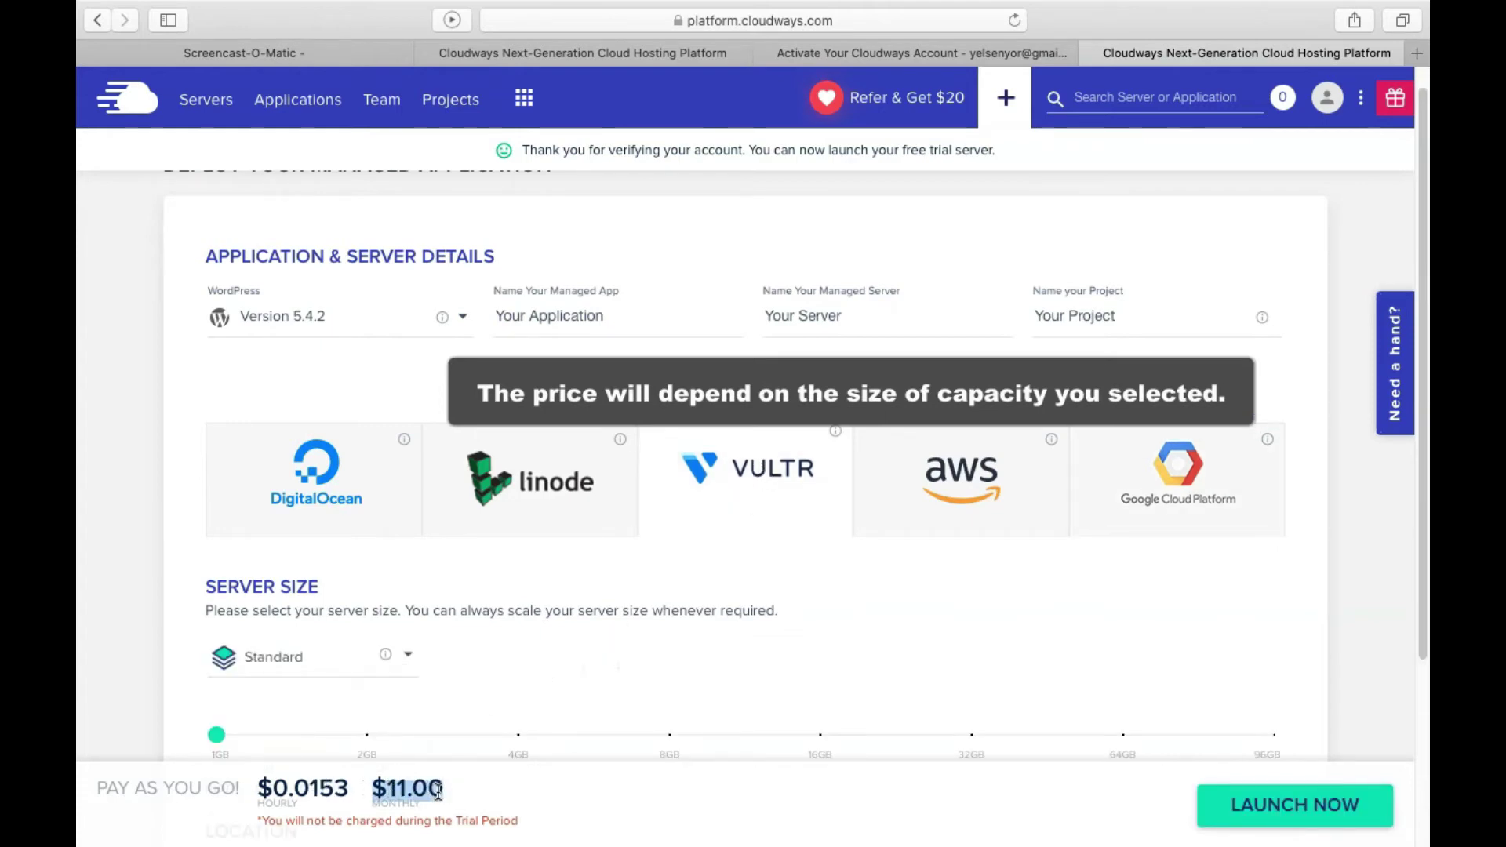
left_click(353, 473)
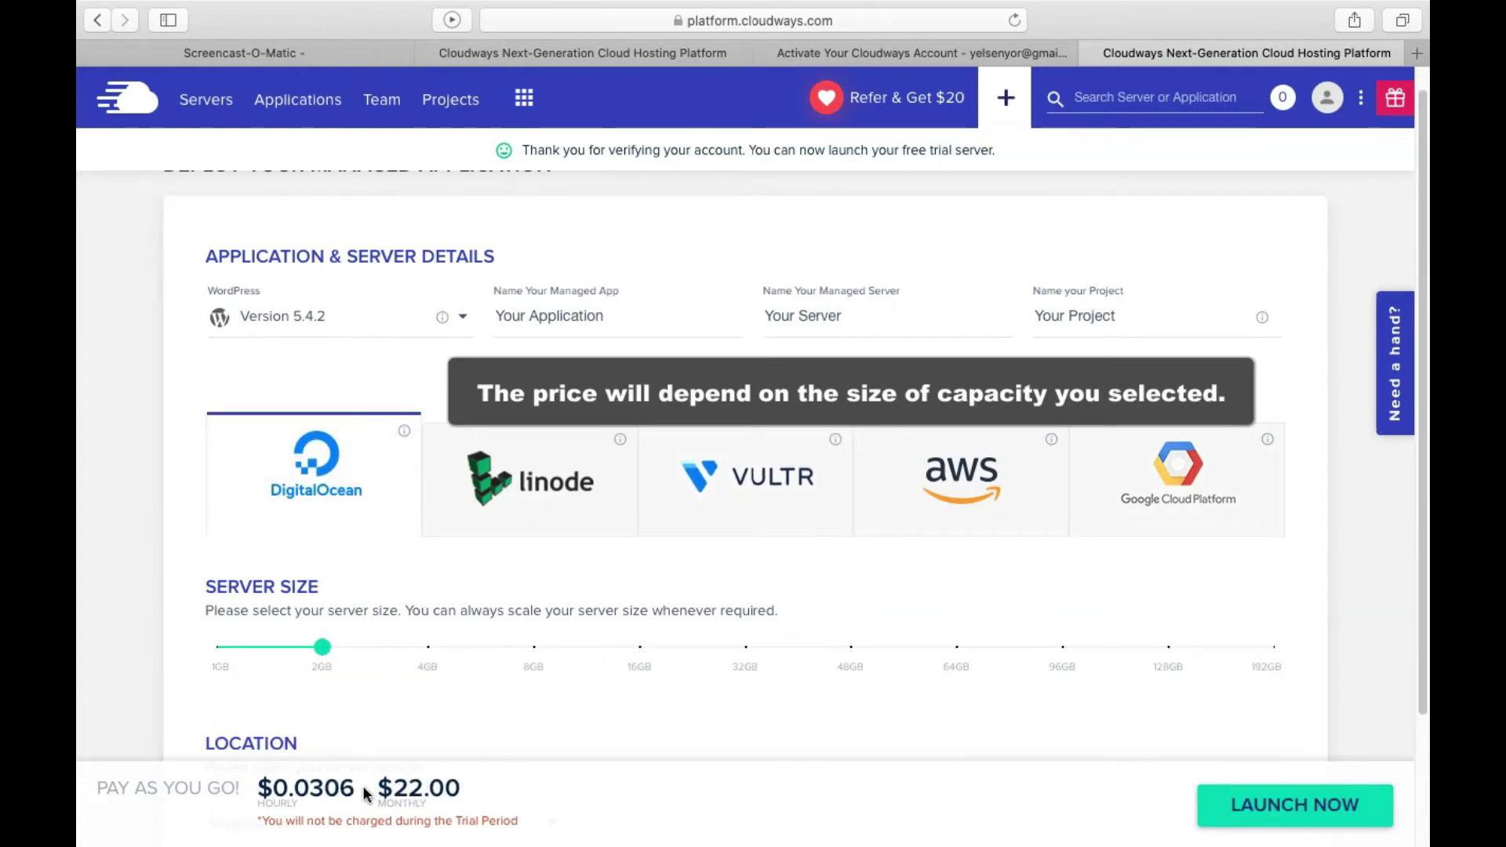
left_click(217, 648)
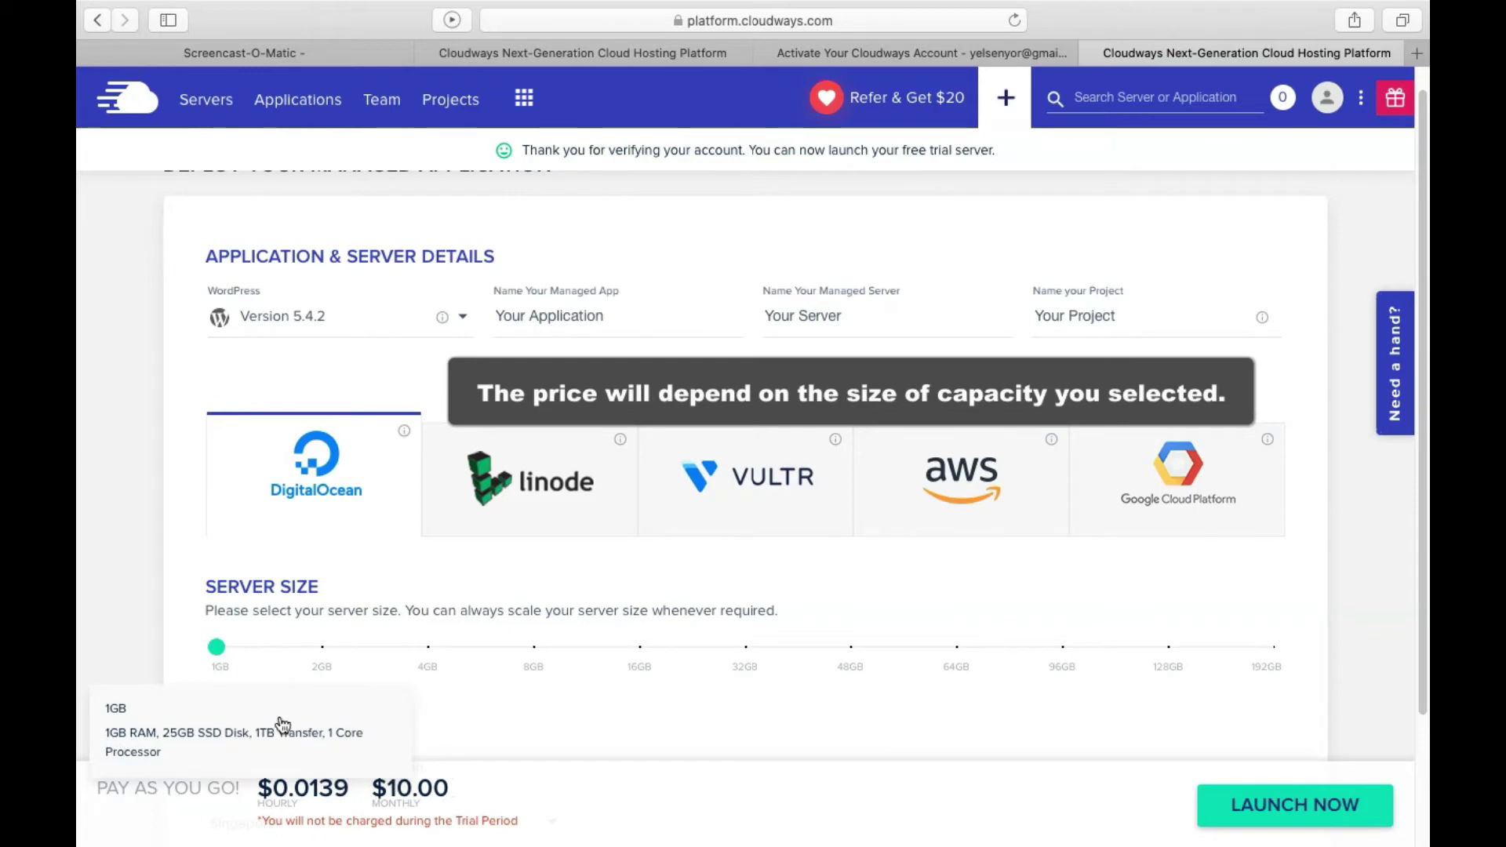
left_click_drag(377, 787, 469, 799)
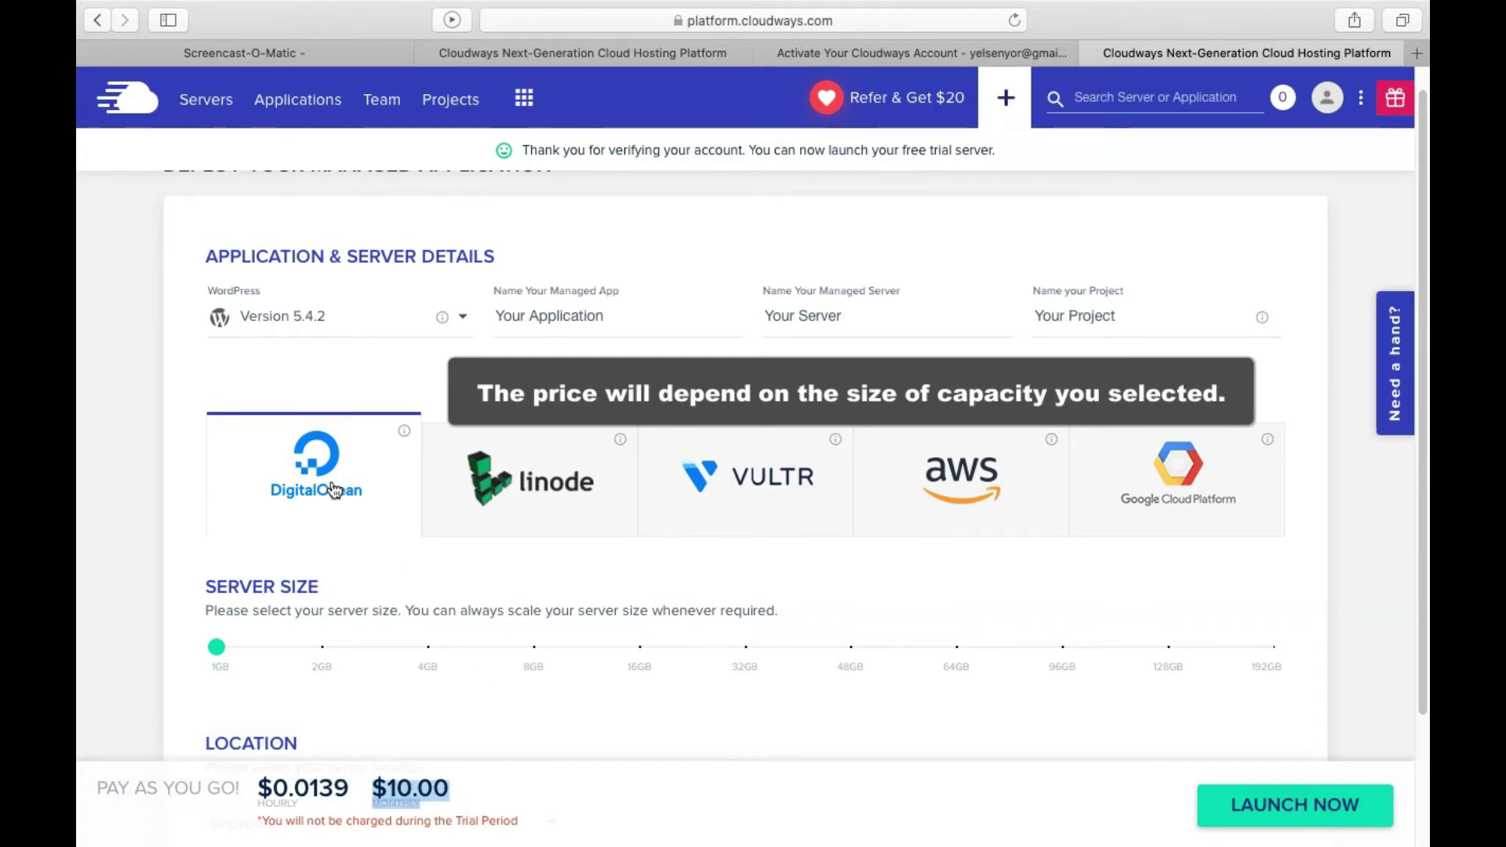
left_click(428, 554)
Choose Singapore from the server location dropdown
scroll(470, 559, "down", 3)
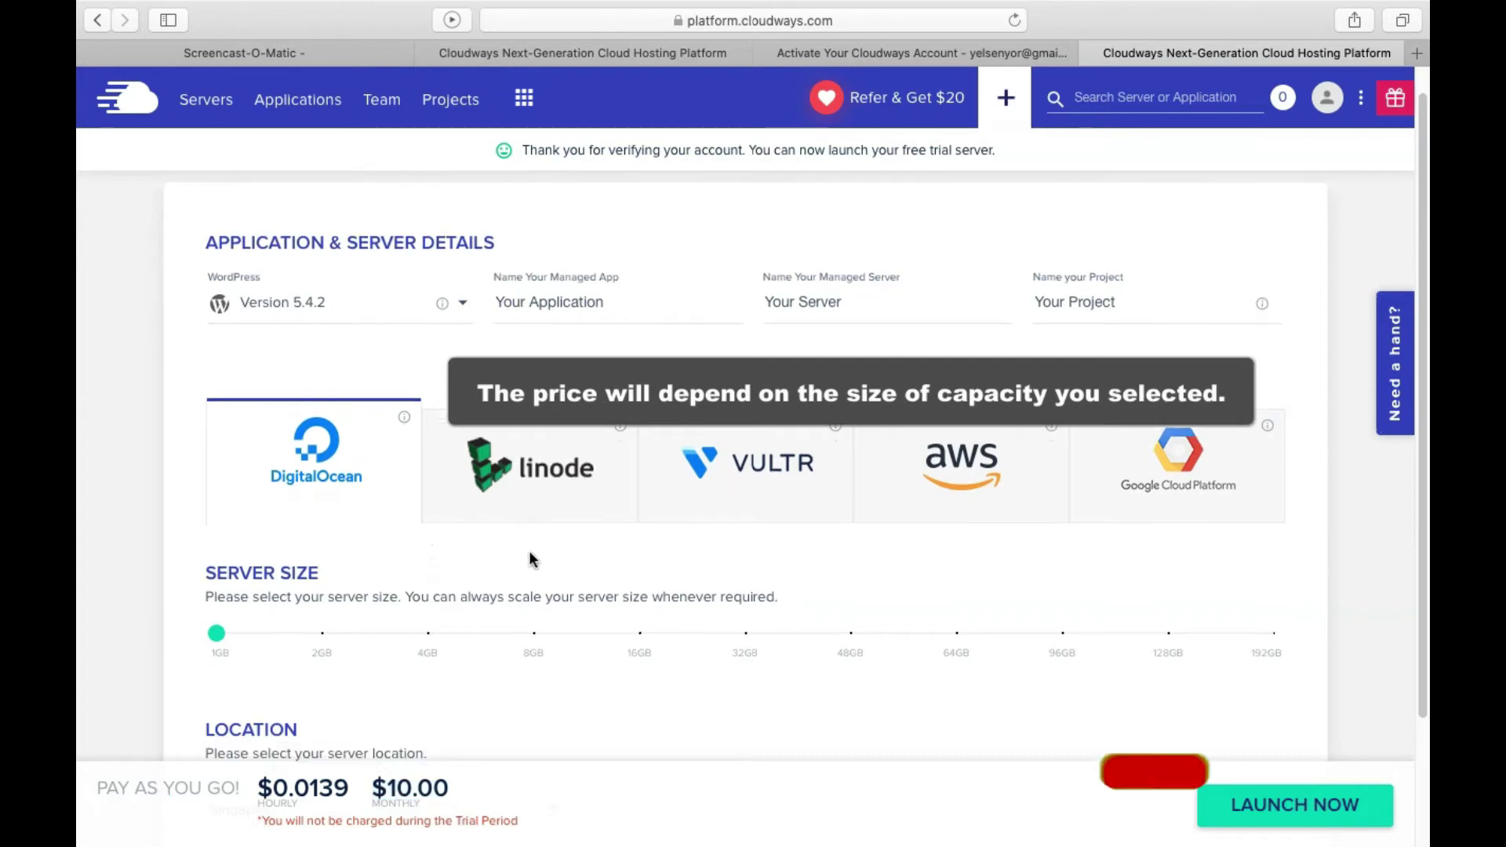
scroll(529, 563, "down", 1)
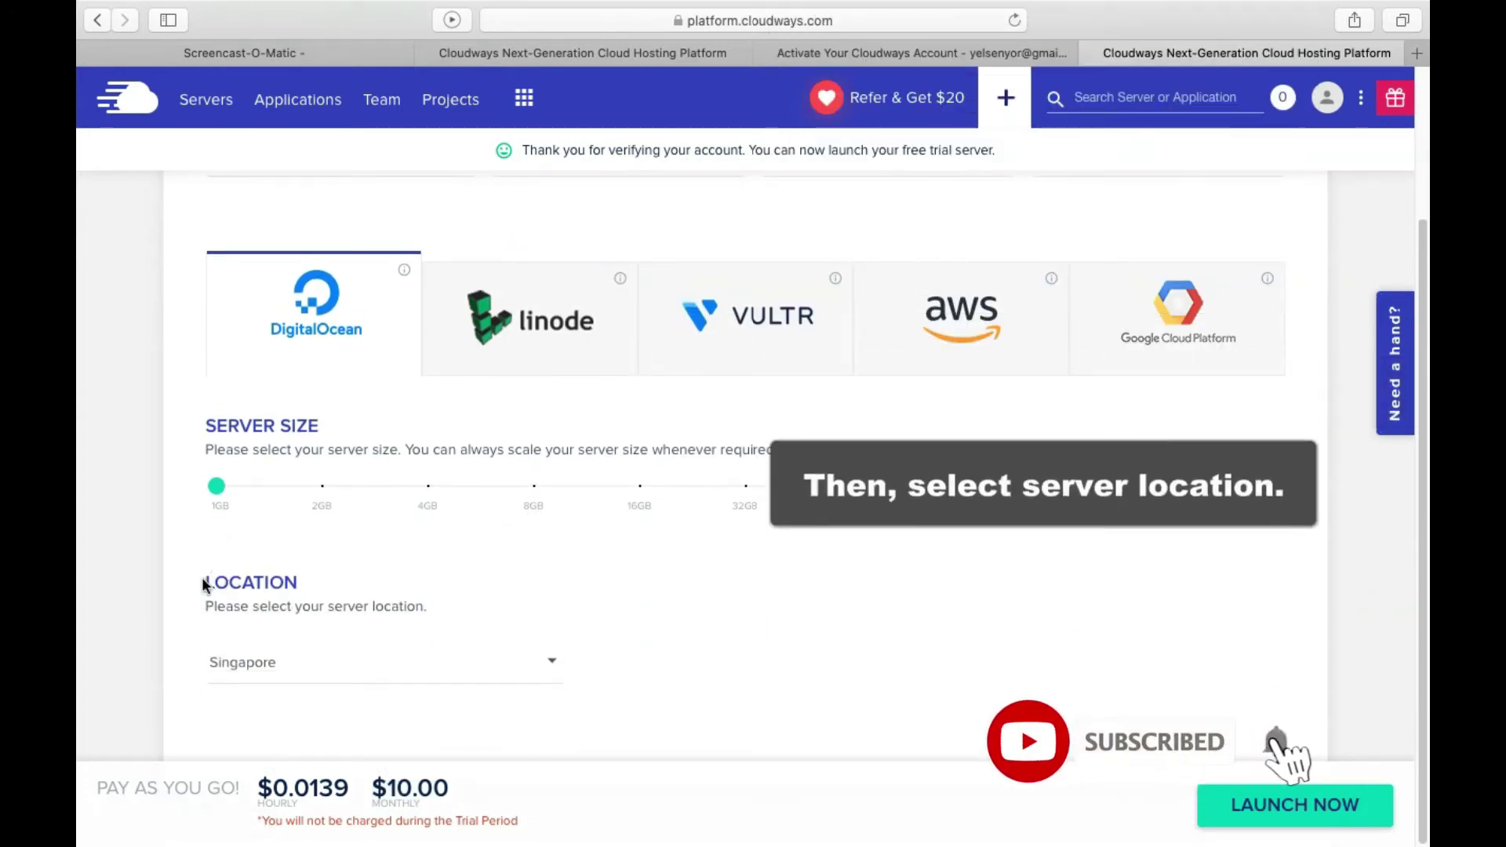
left_click_drag(202, 582, 300, 584)
left_click_drag(202, 606, 428, 610)
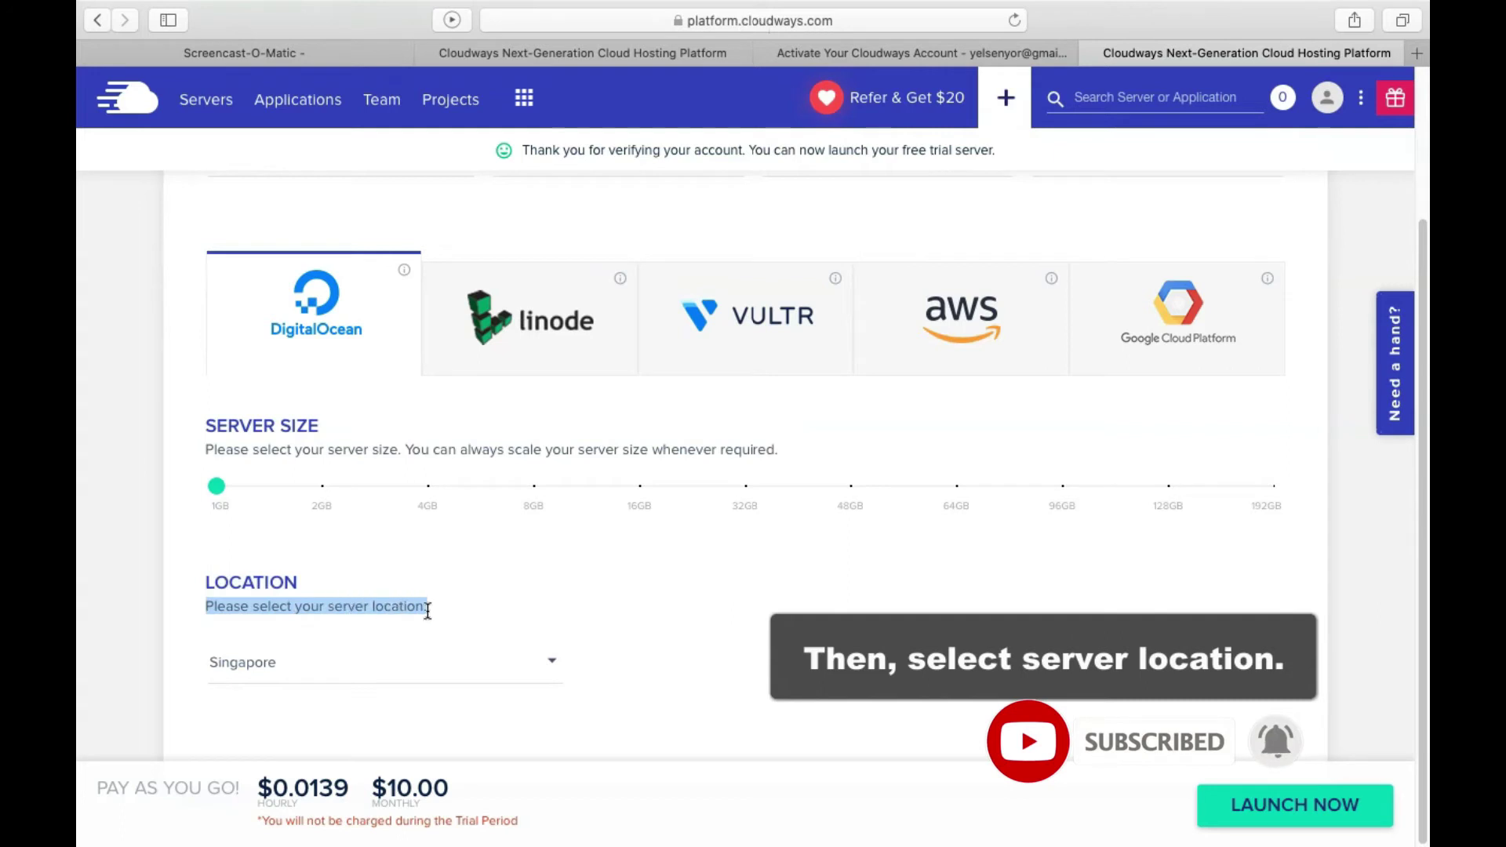
left_click(552, 661)
scroll(437, 640, "down", 1)
scroll(437, 628, "up", 1)
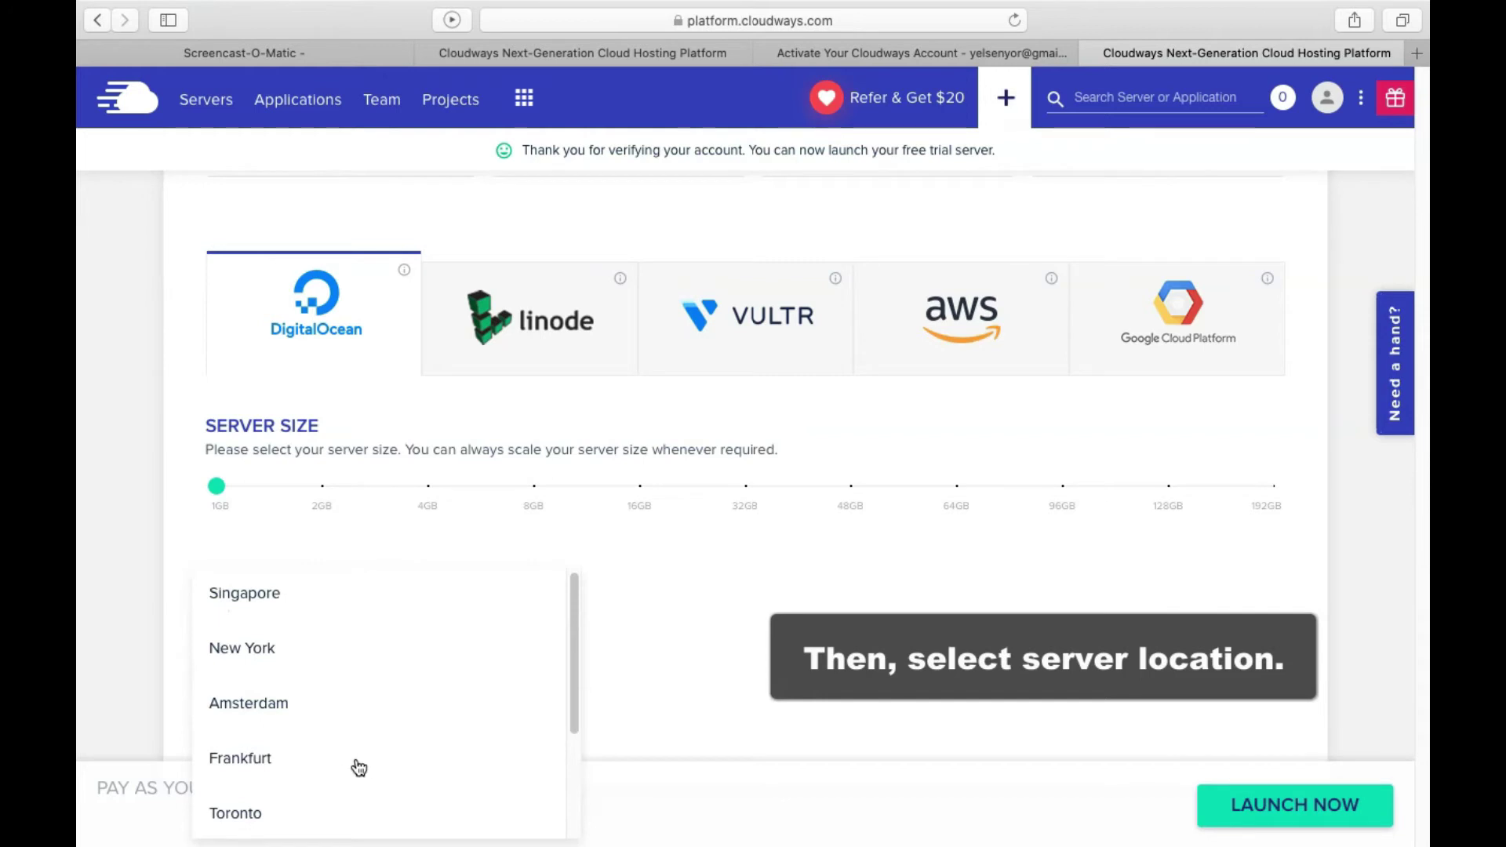
scroll(359, 767, "down", 3)
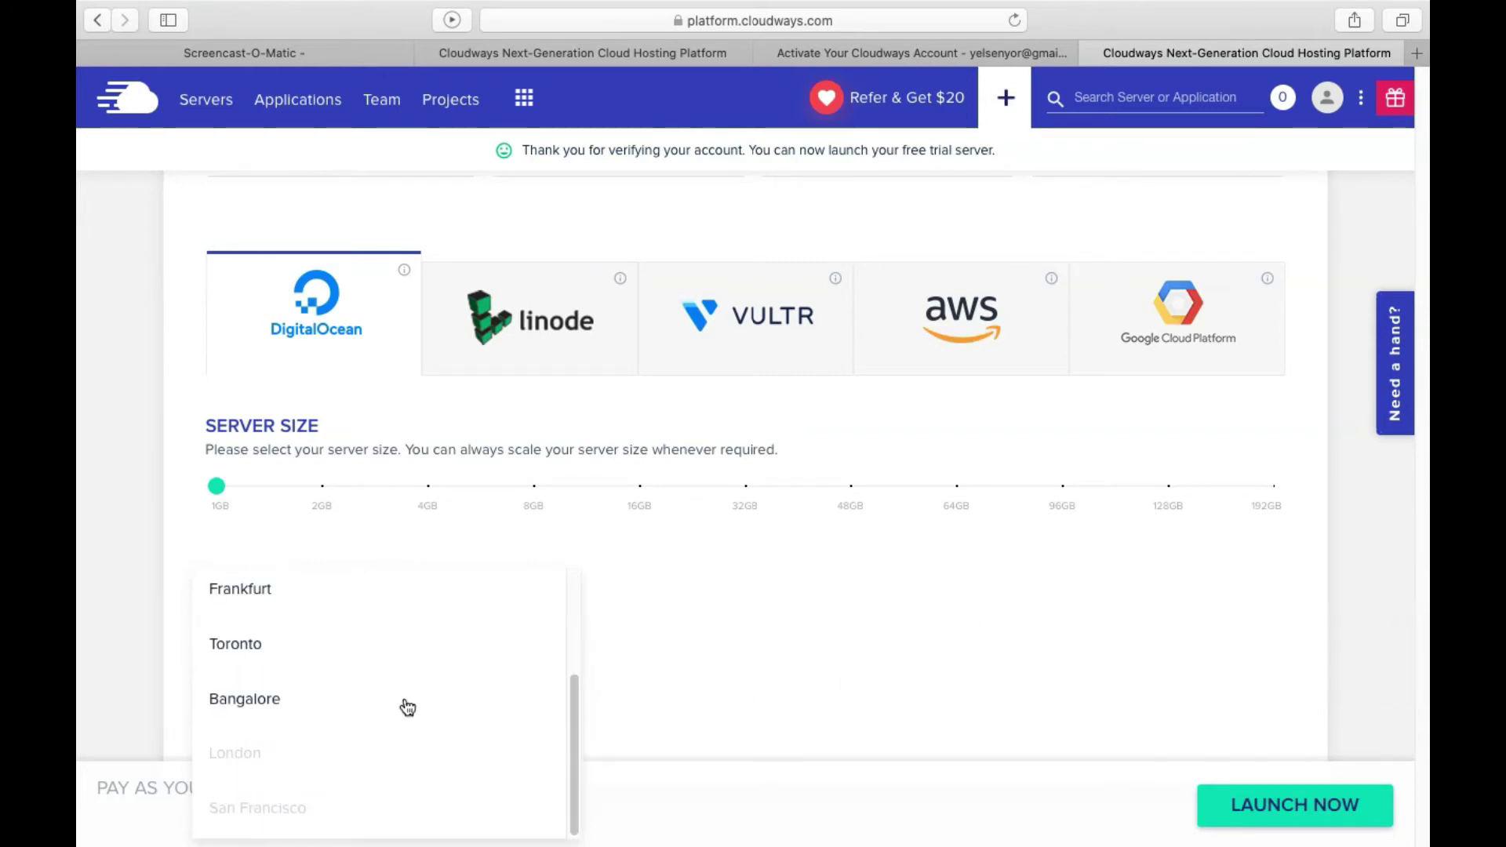
scroll(241, 700, "up", 3)
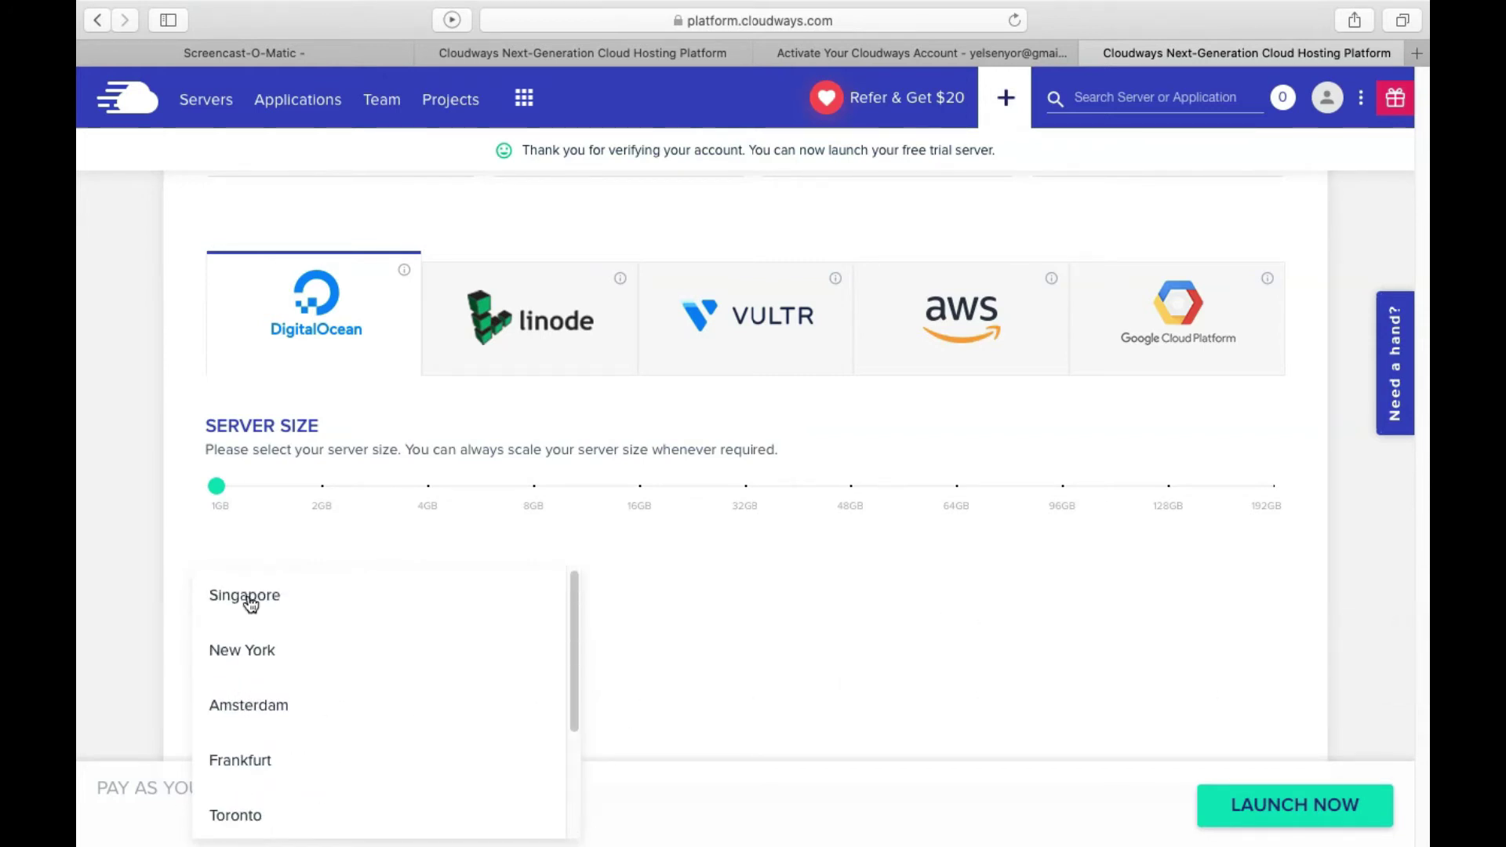
left_click(249, 600)
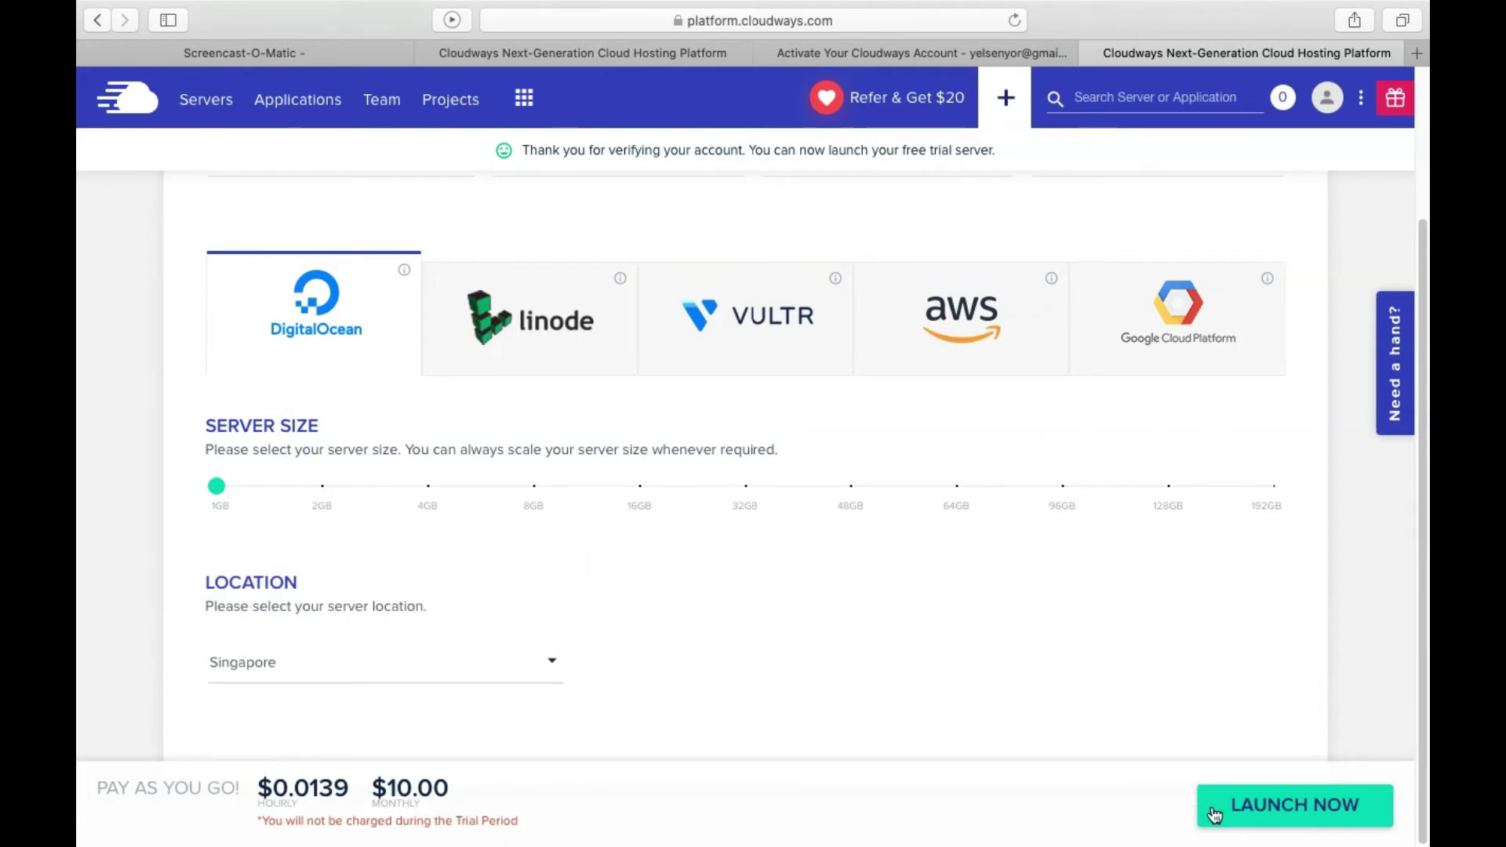
Launch the 1GB Singapore server, close the $20 free credits popup, and review the Servers list
left_click(1305, 808)
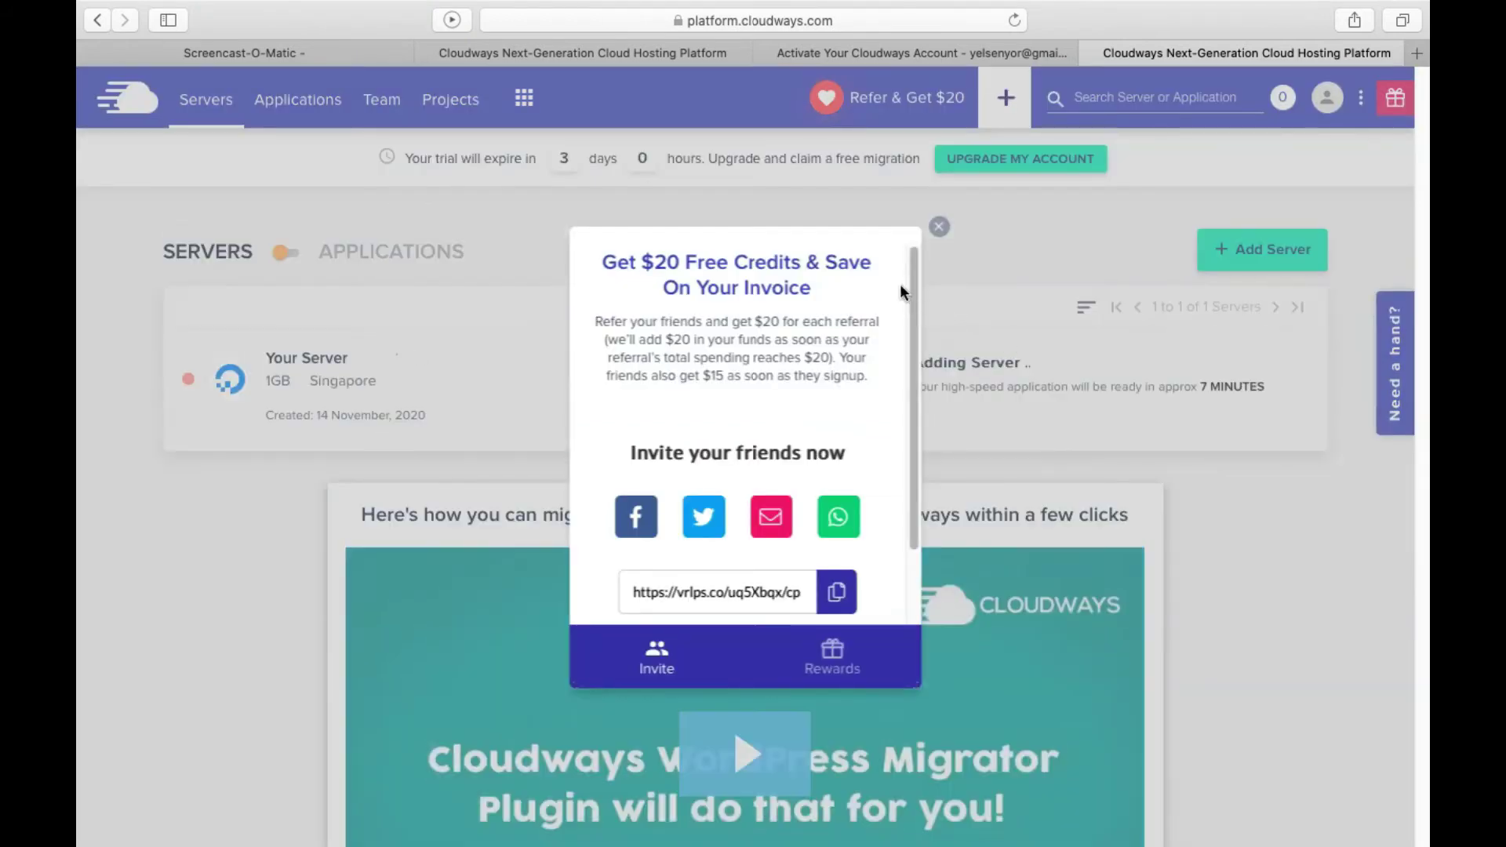
left_click(939, 228)
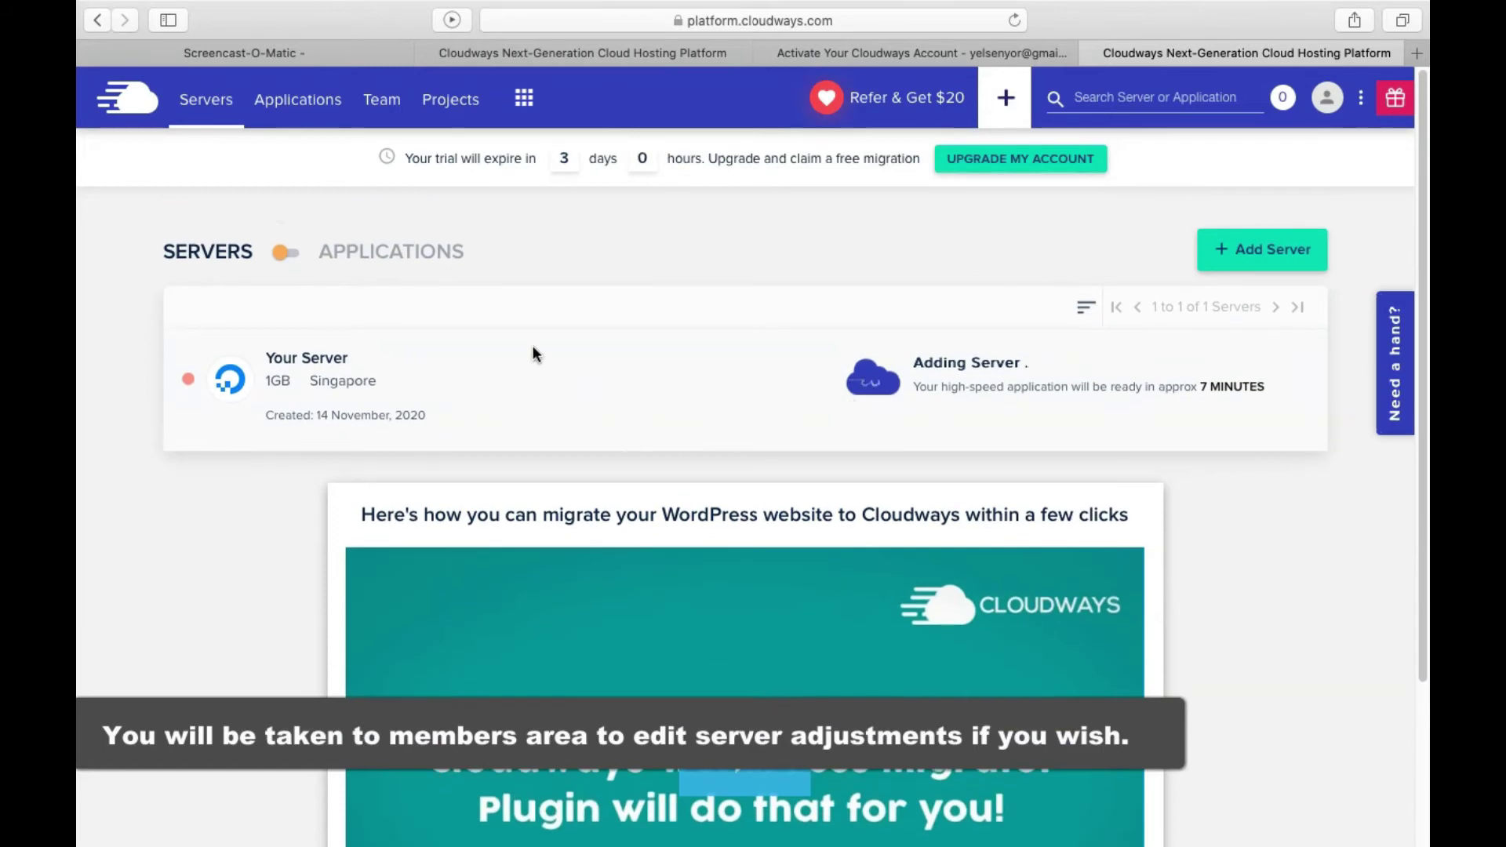
triple_click(162, 249)
left_click(582, 248)
triple_click(406, 254)
left_click(651, 236)
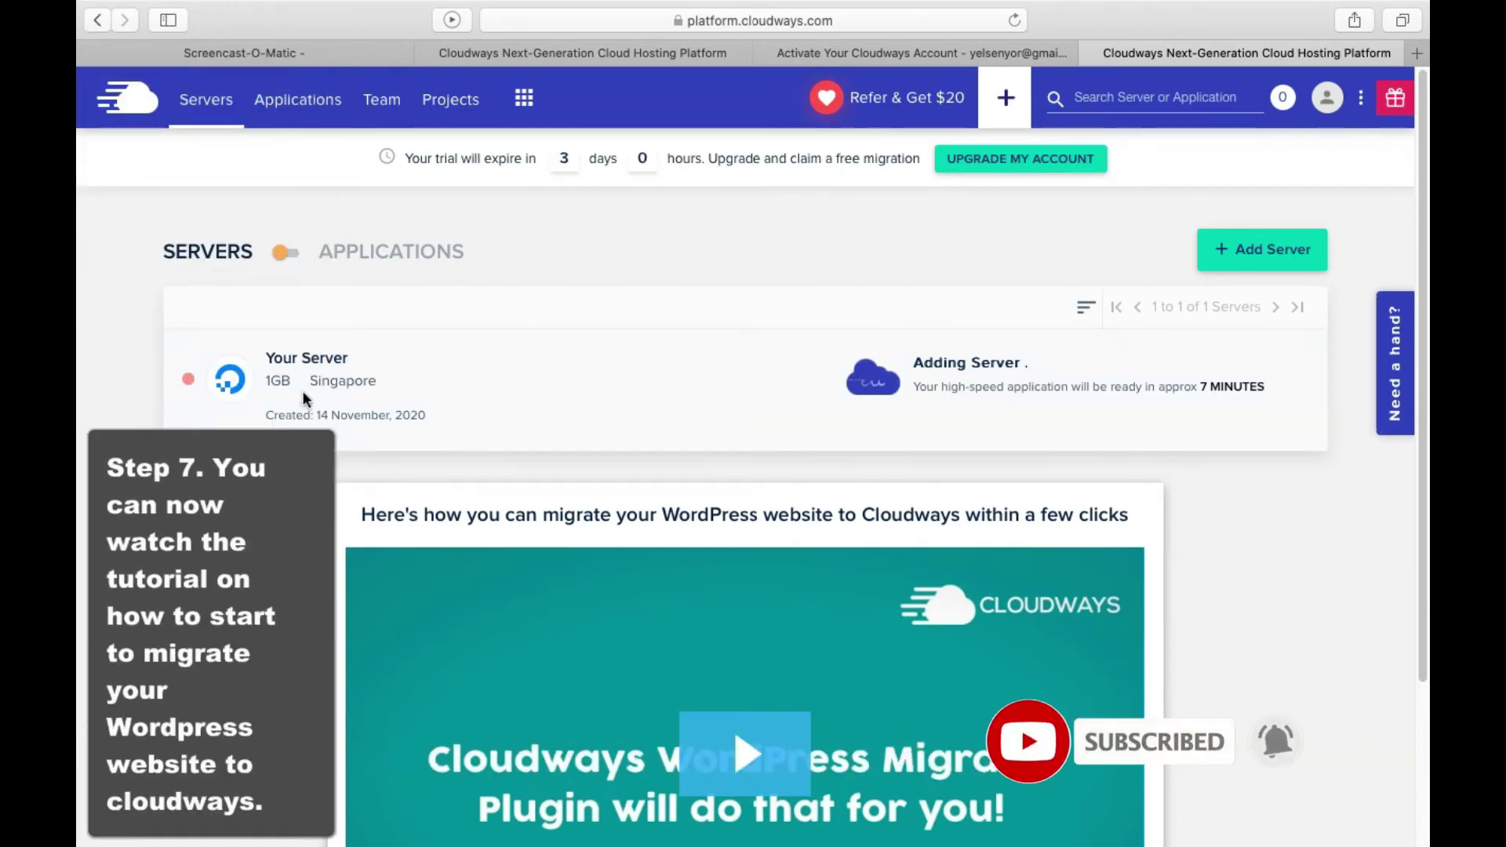
scroll(303, 392, "down", 1)
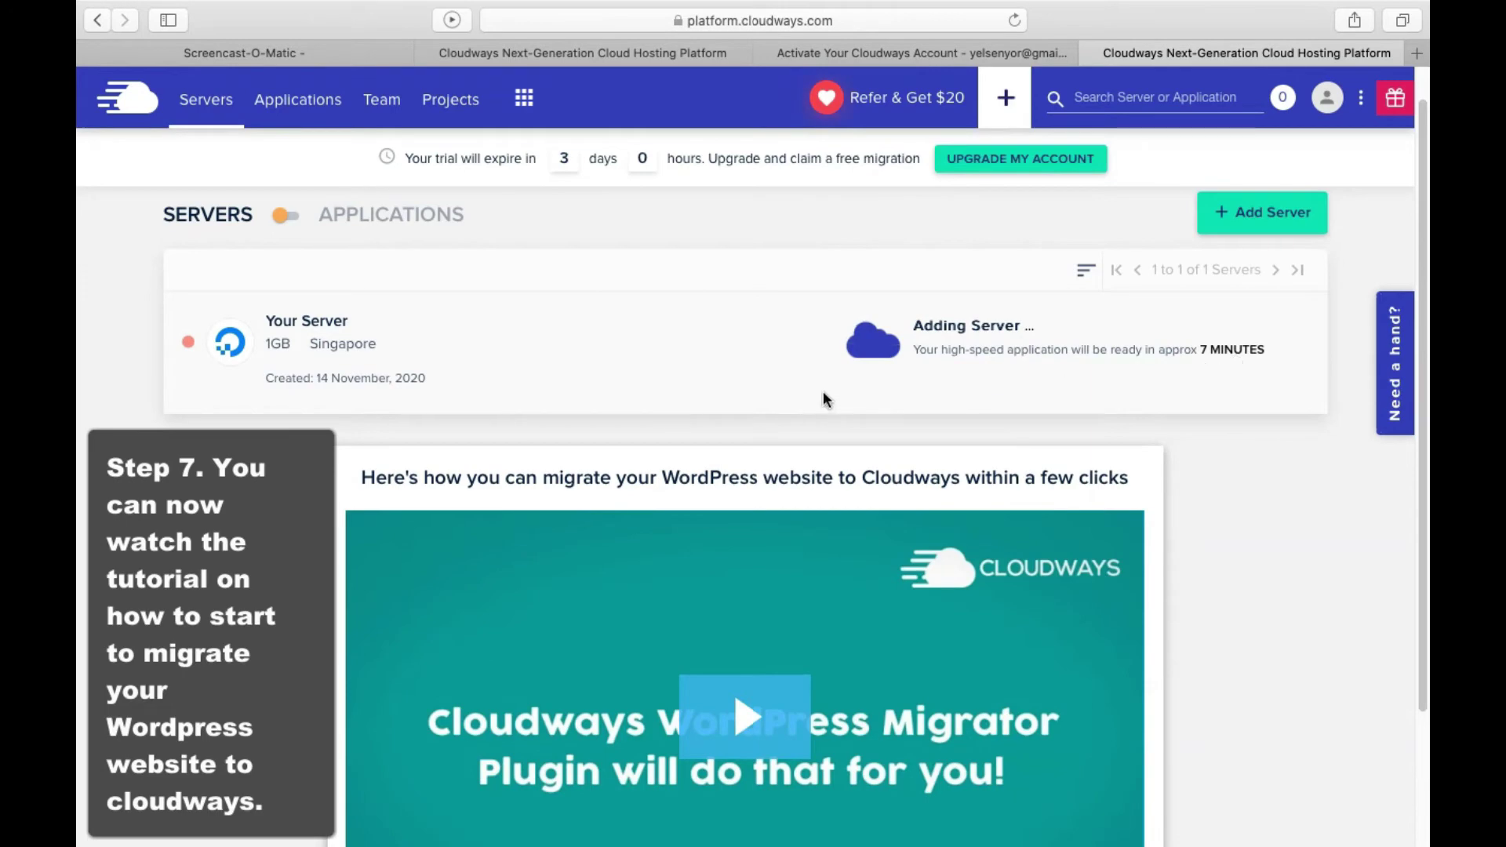
scroll(832, 408, "down", 3)
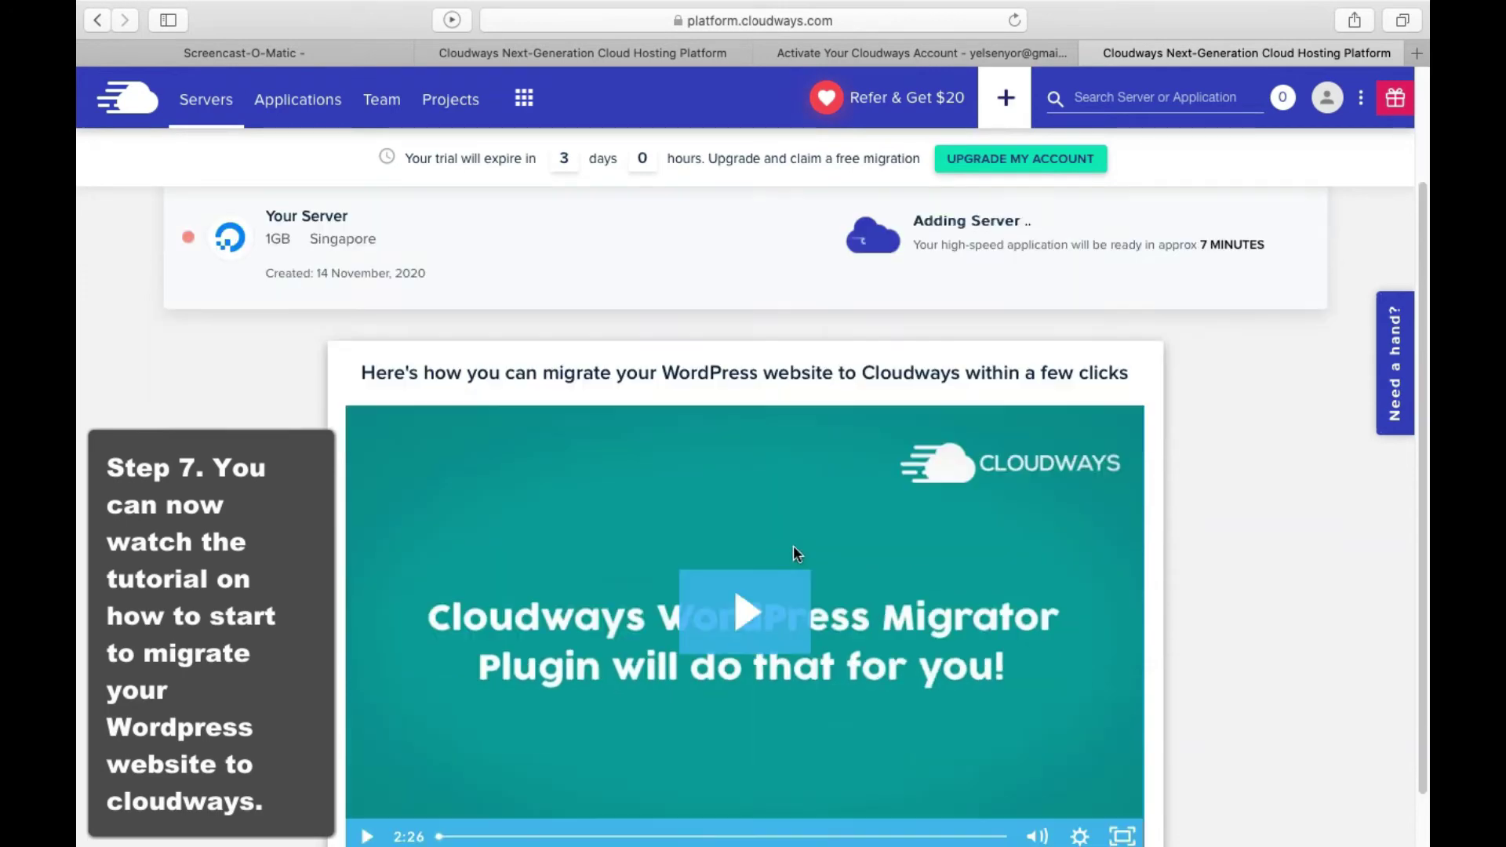
left_click_drag(352, 308, 1146, 313)
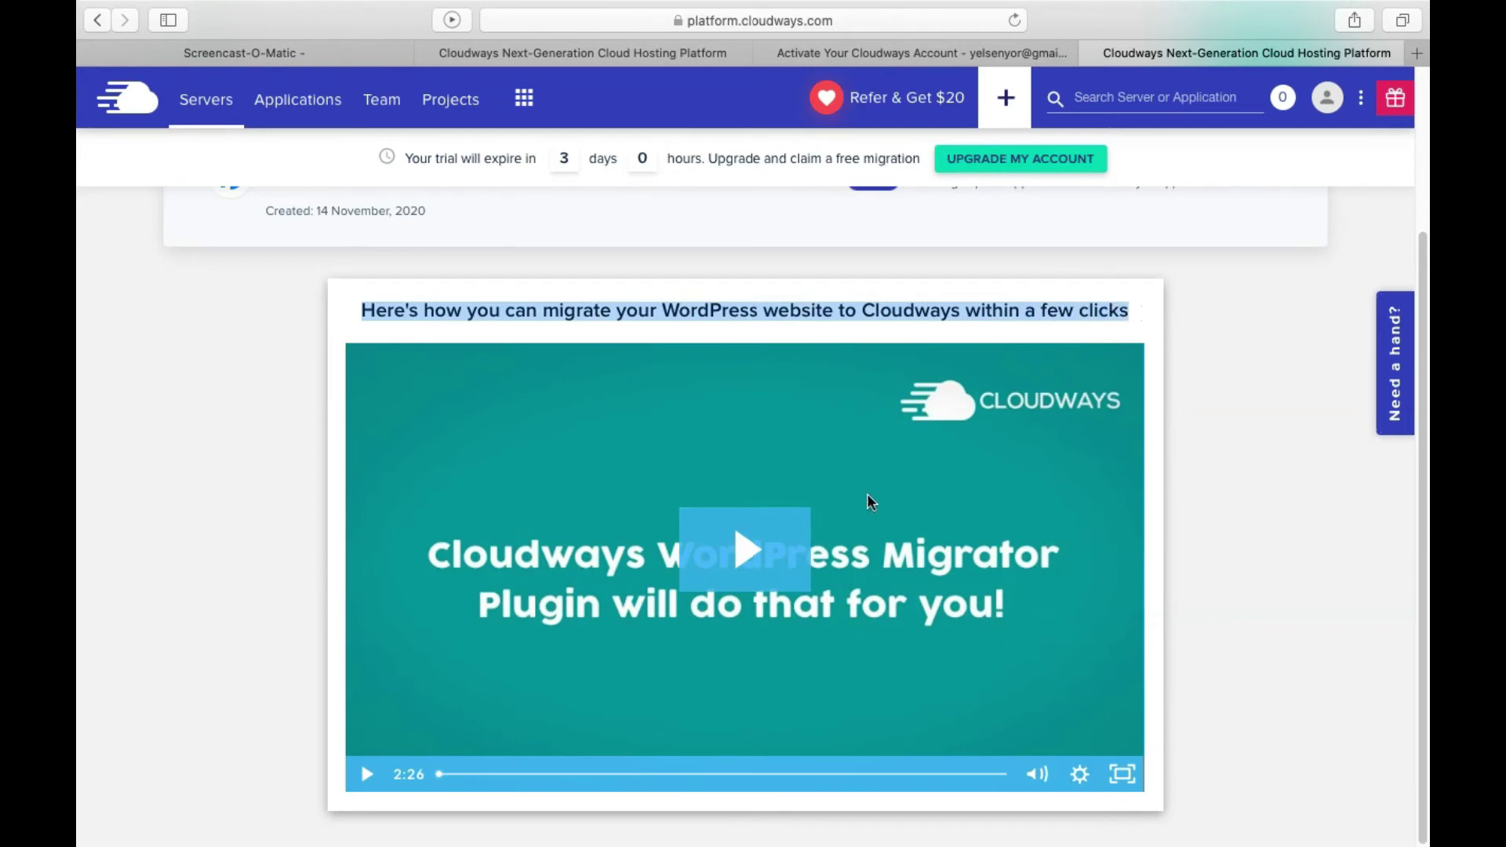
left_click(128, 377)
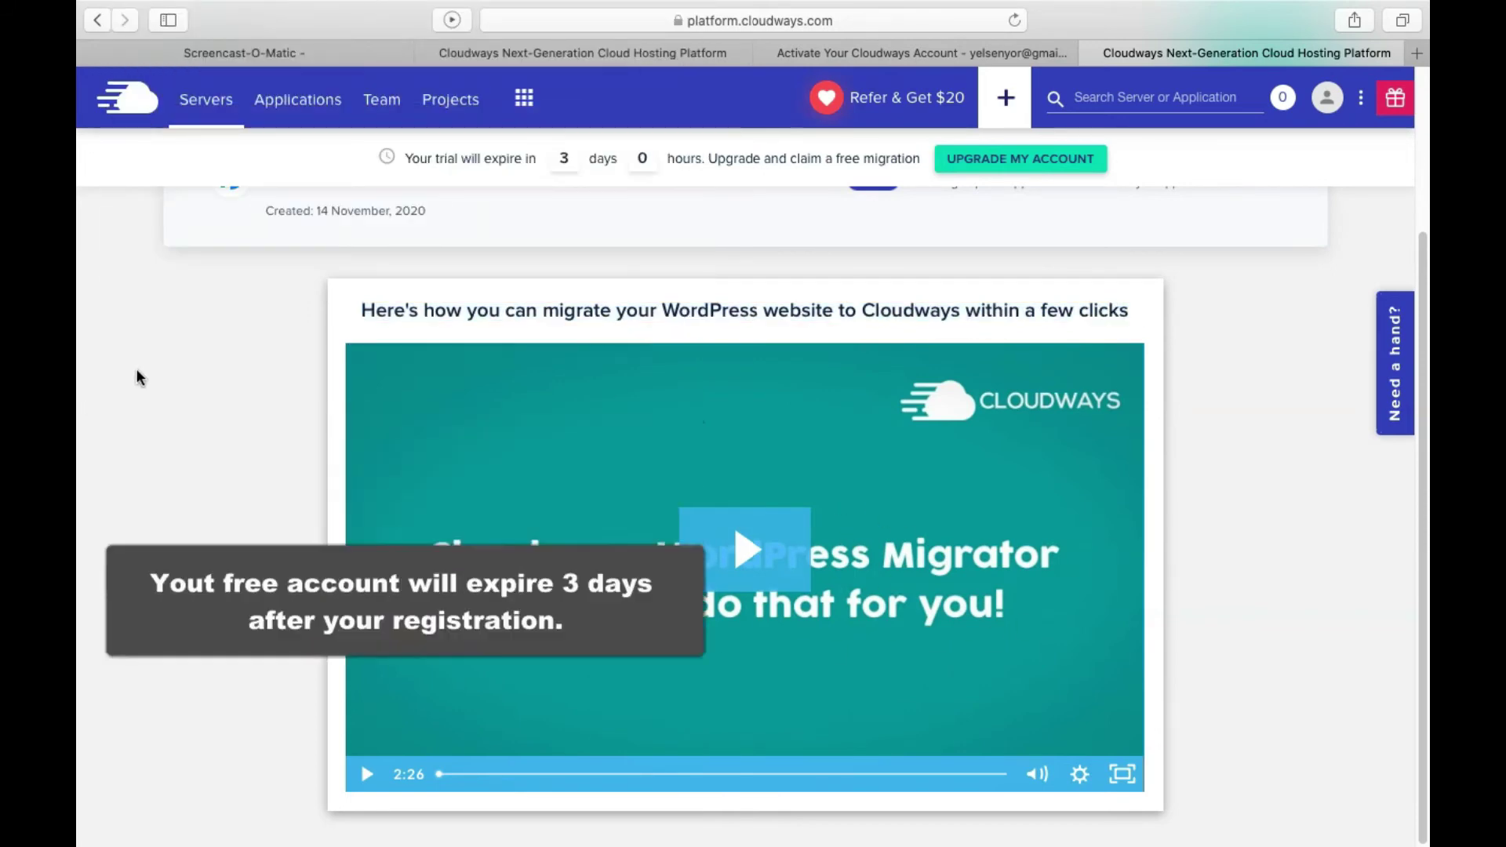
scroll(159, 368, "up", 3)
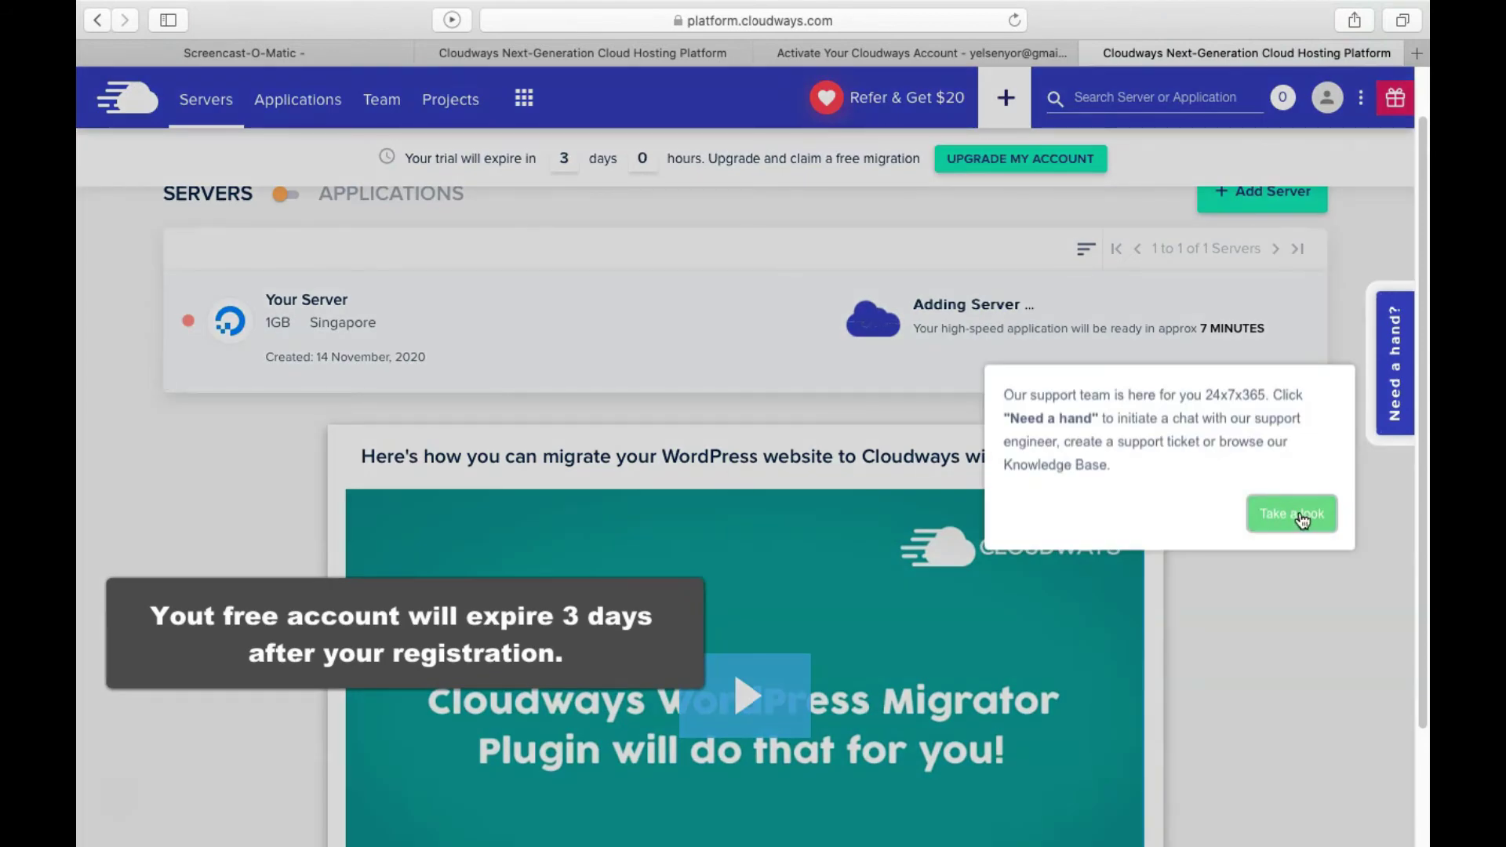
left_click(1302, 519)
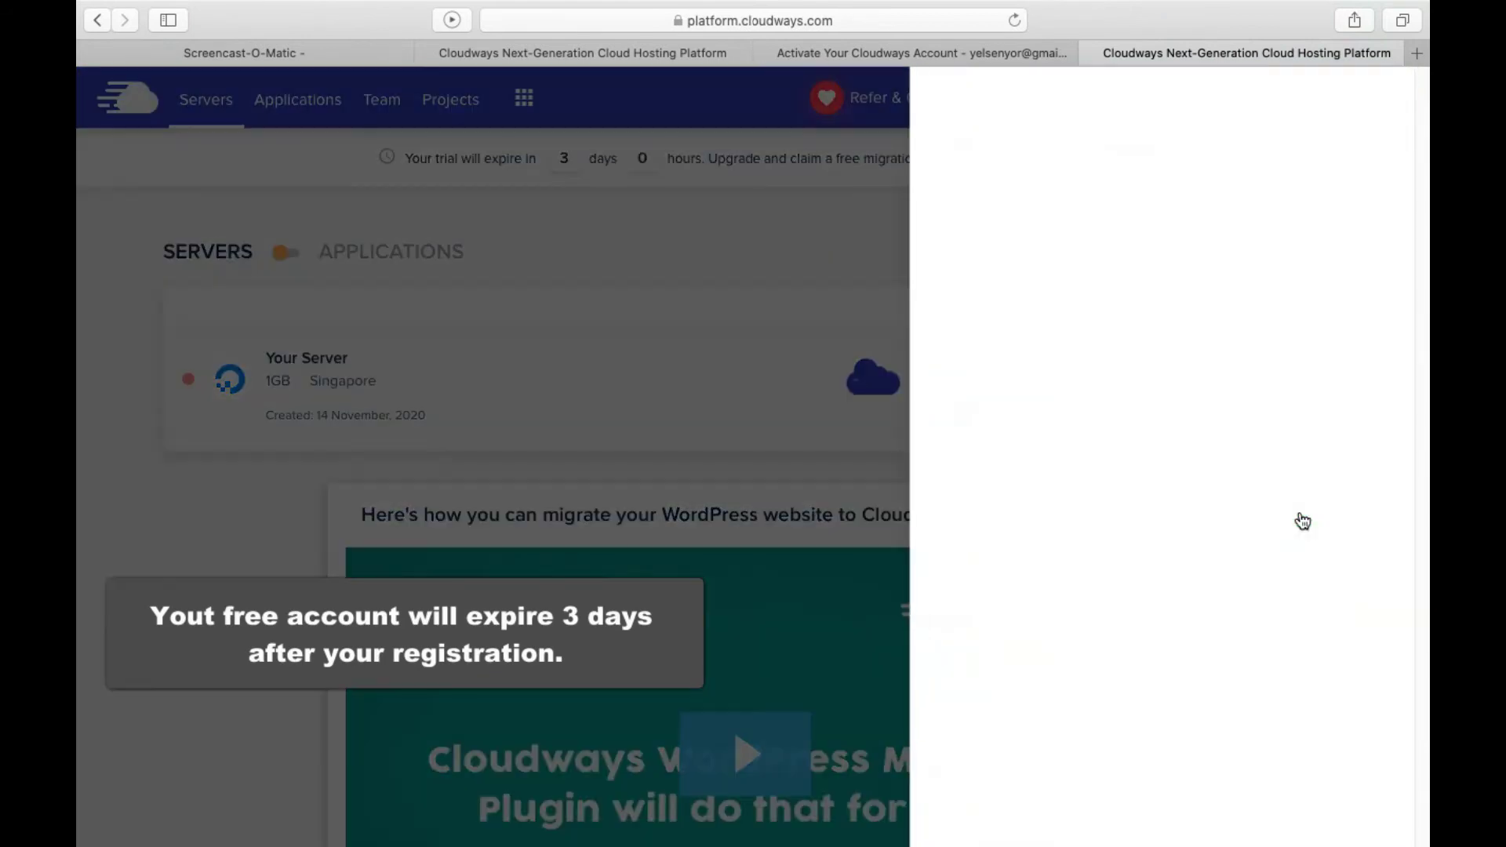
left_click(860, 234)
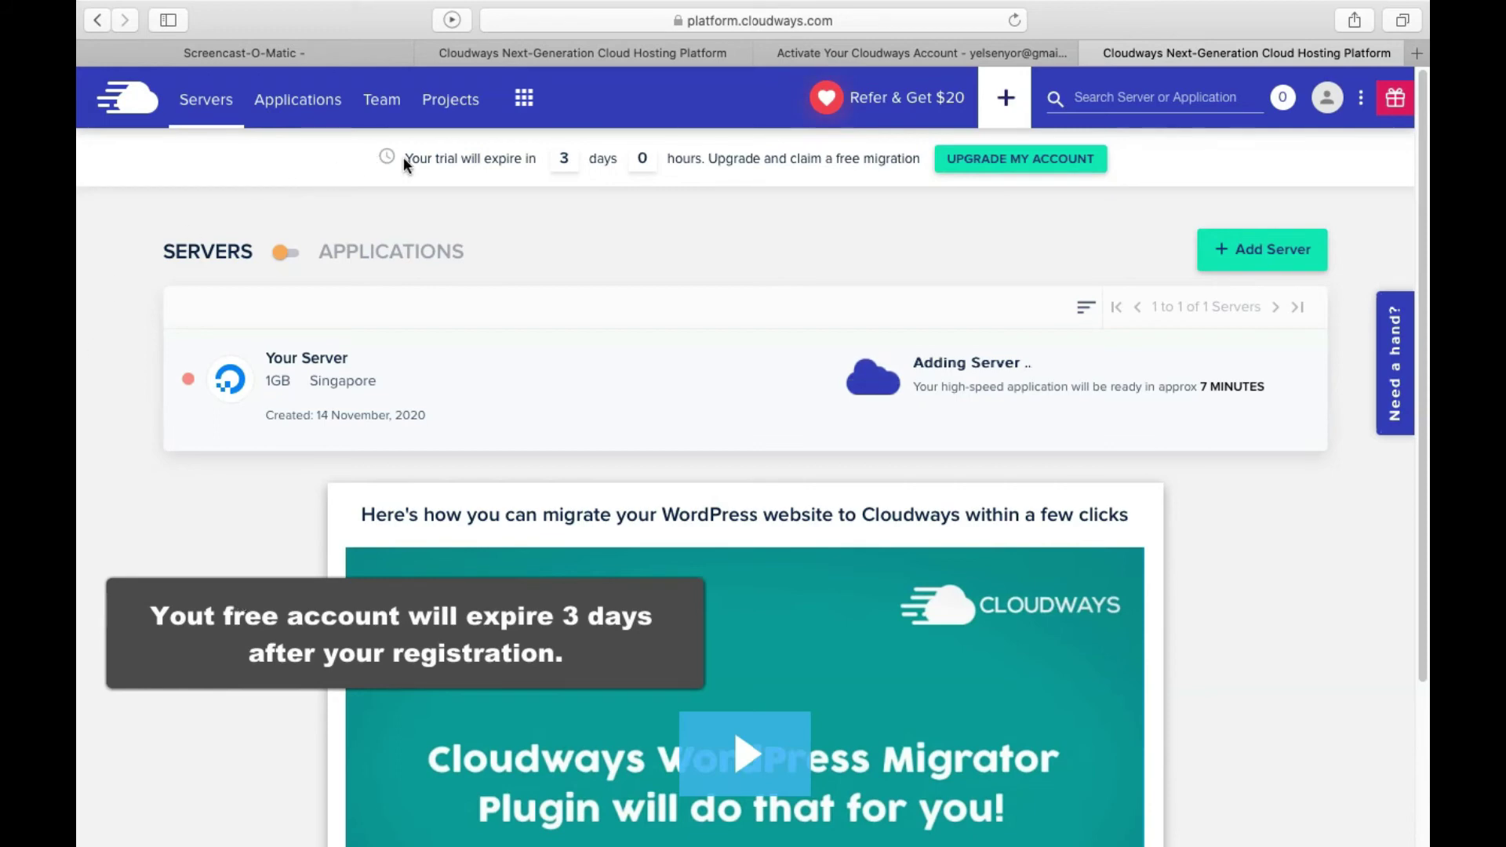
Point out the trial expiry (3 days, 0 hours), the free migration offer and the server's creation date
left_click_drag(405, 164, 536, 158)
double_click(565, 157)
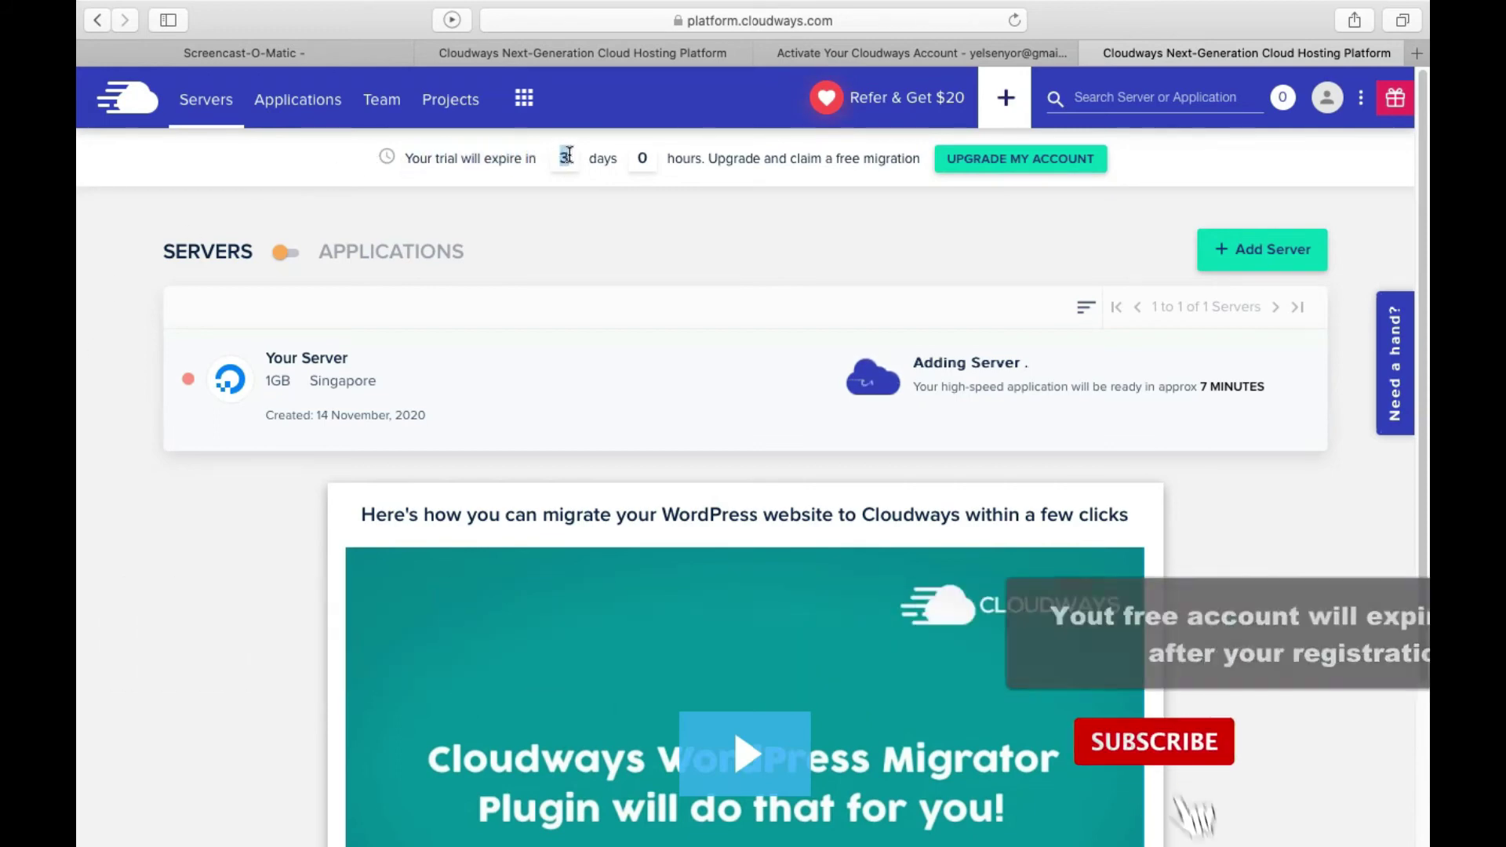
double_click(603, 157)
double_click(644, 158)
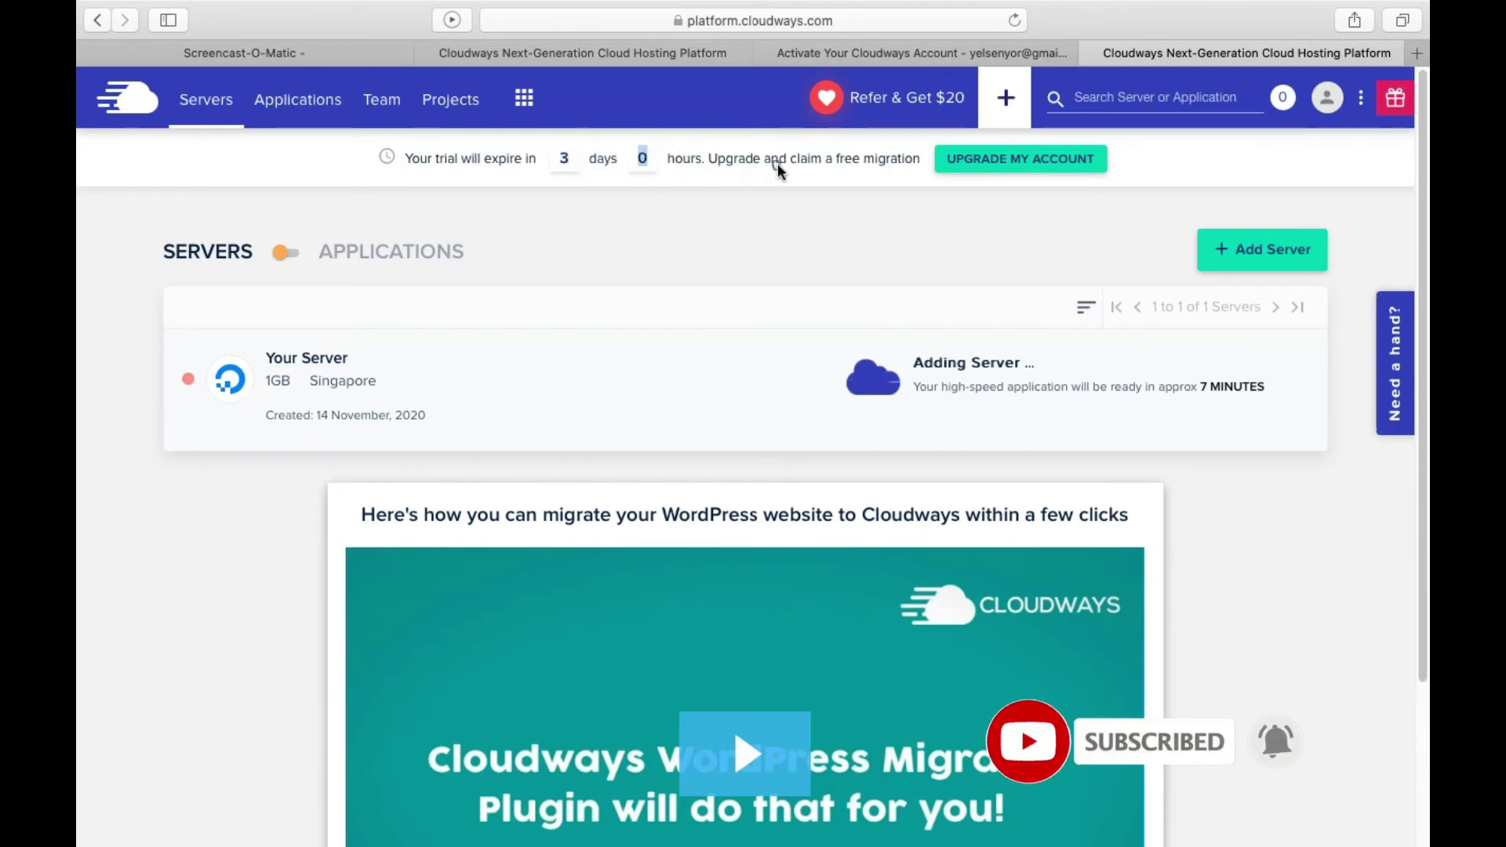
left_click_drag(704, 158, 939, 164)
left_click_drag(265, 415, 428, 417)
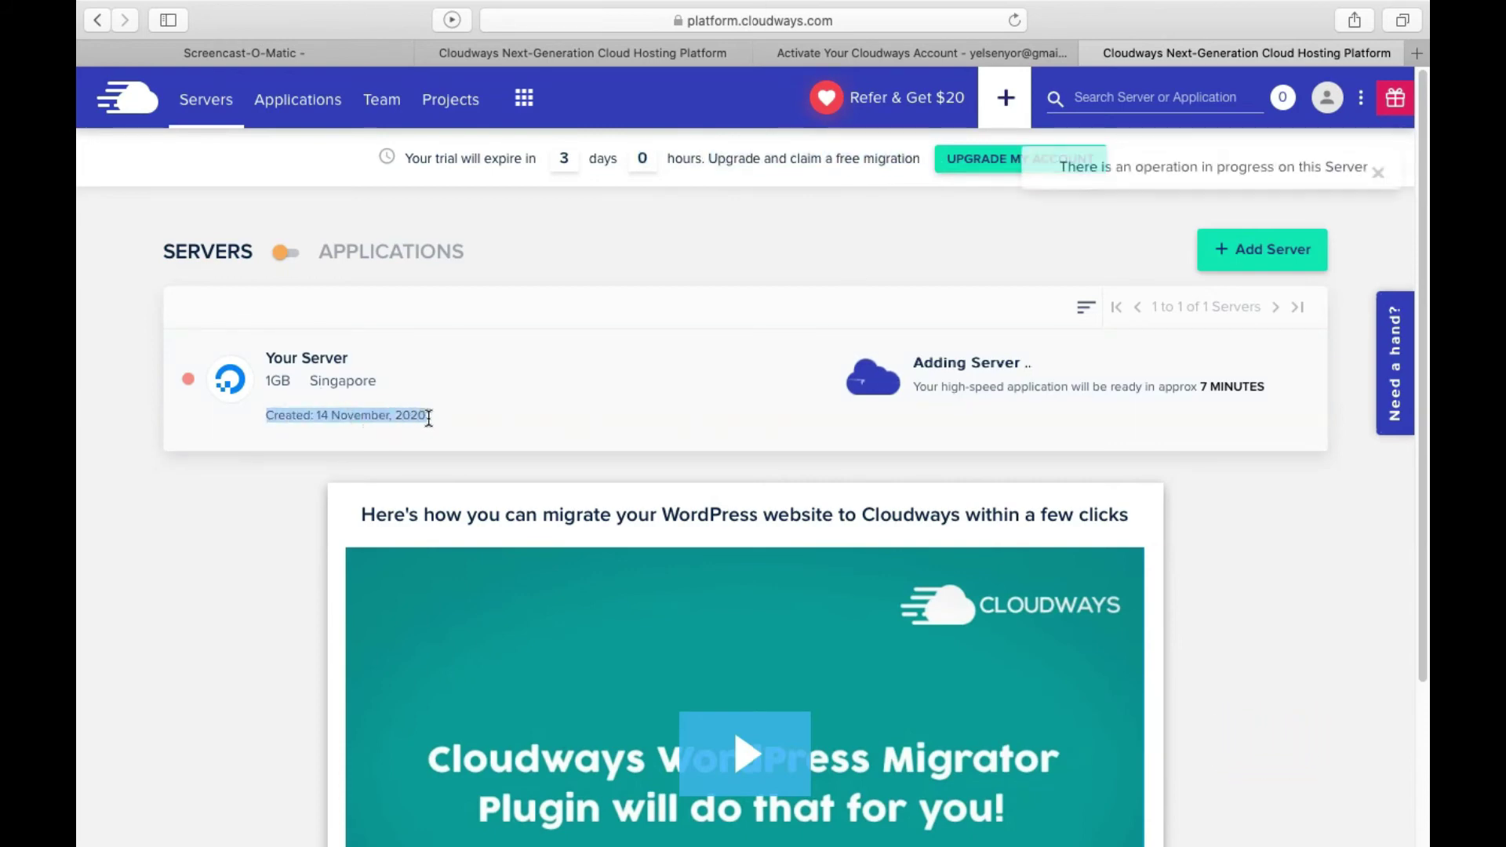